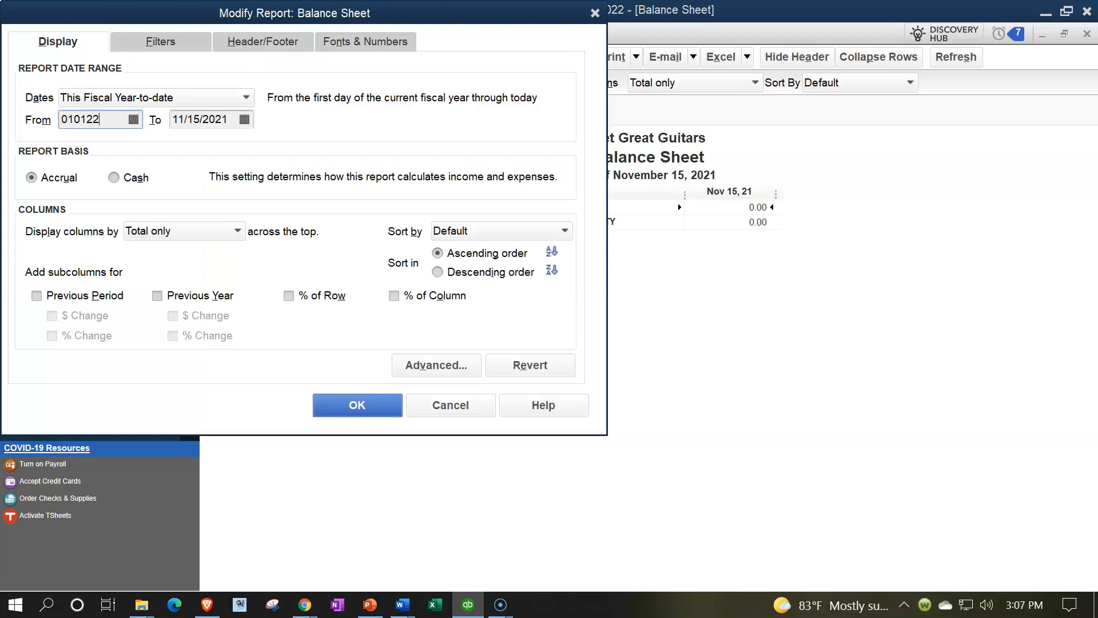
Set the Balance Sheet's date range to 01/01/2022 through 12/31/2022 and change its column label and all related fonts to size 14
{"action": "type", "text": "022"}
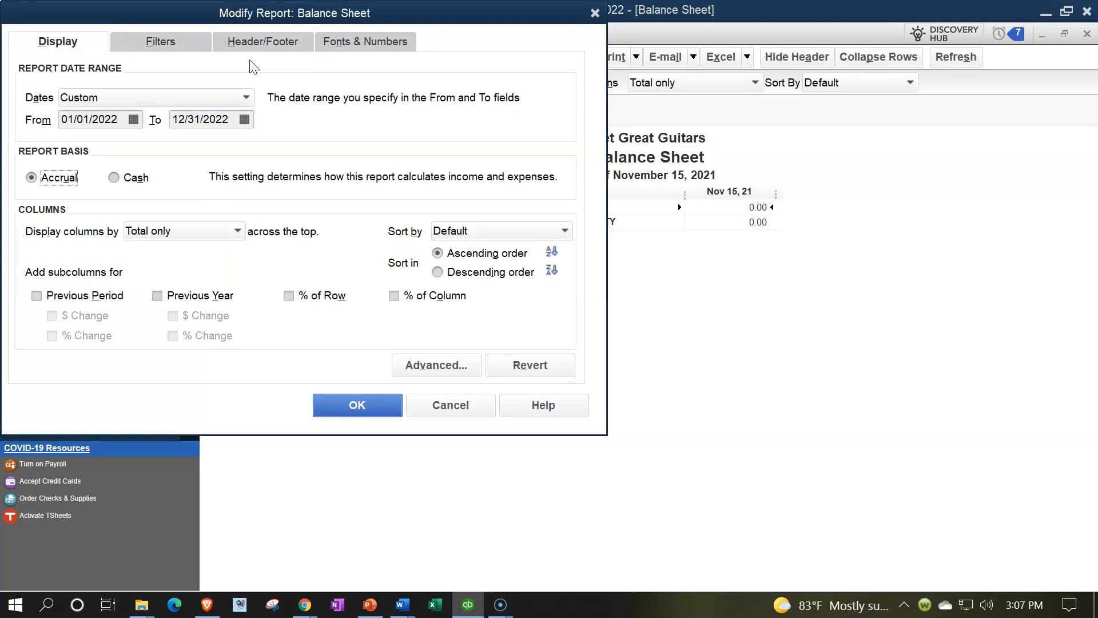
{"action": "left_click", "coordinate": [335, 41]}
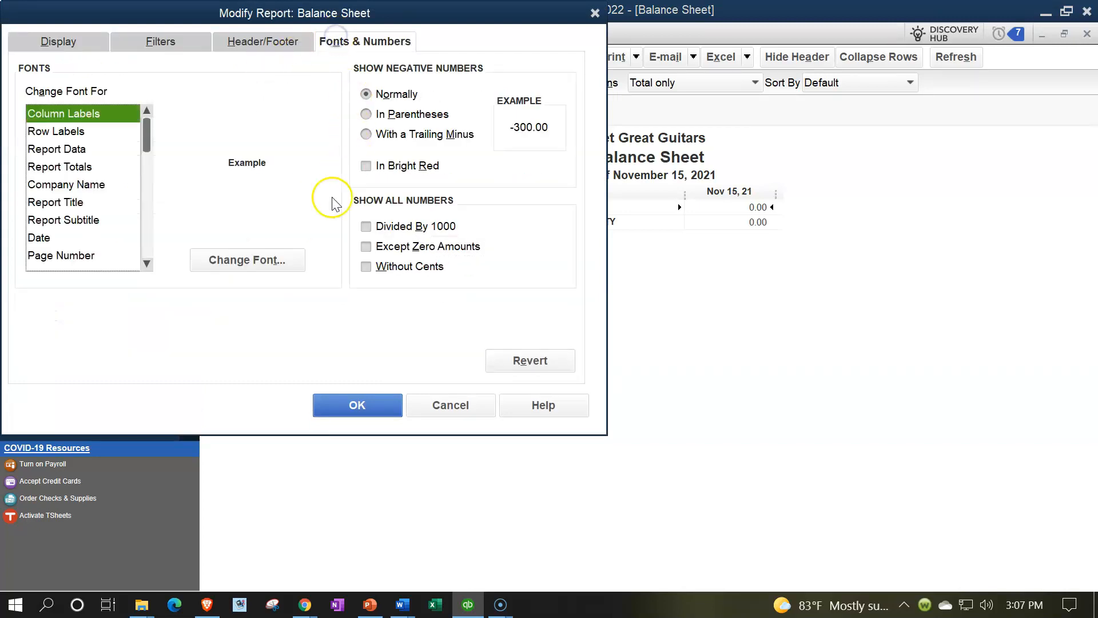
{"action": "left_click", "coordinate": [281, 255]}
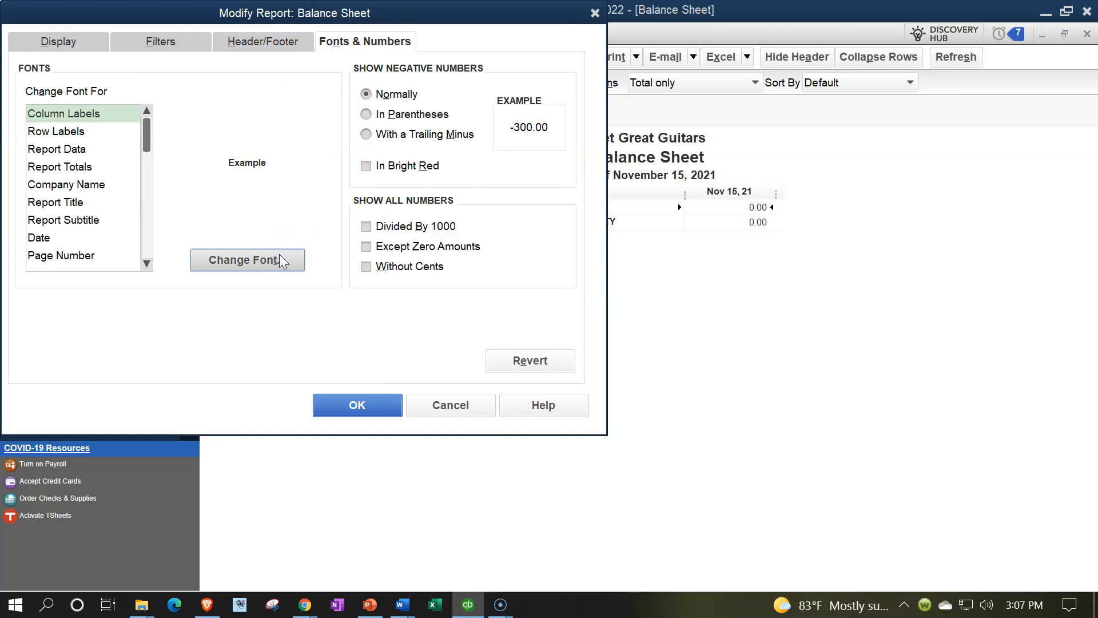
{"action": "left_click", "coordinate": [284, 212]}
{"action": "left_click", "coordinate": [265, 213]}
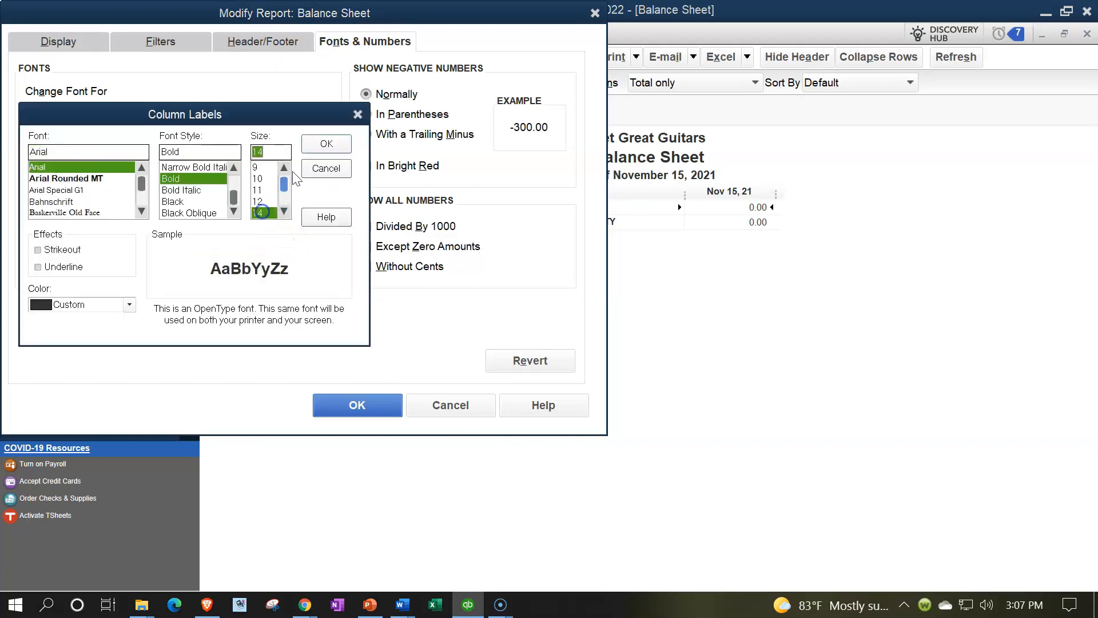
{"action": "left_click", "coordinate": [325, 144]}
{"action": "left_click", "coordinate": [485, 190]}
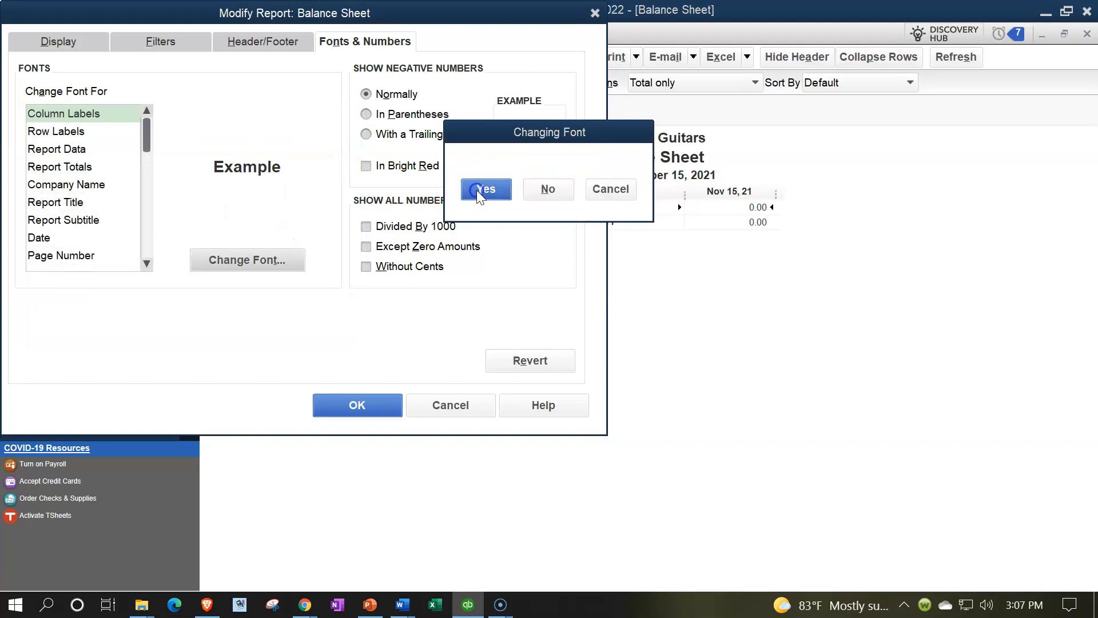
{"action": "left_click", "coordinate": [355, 405]}
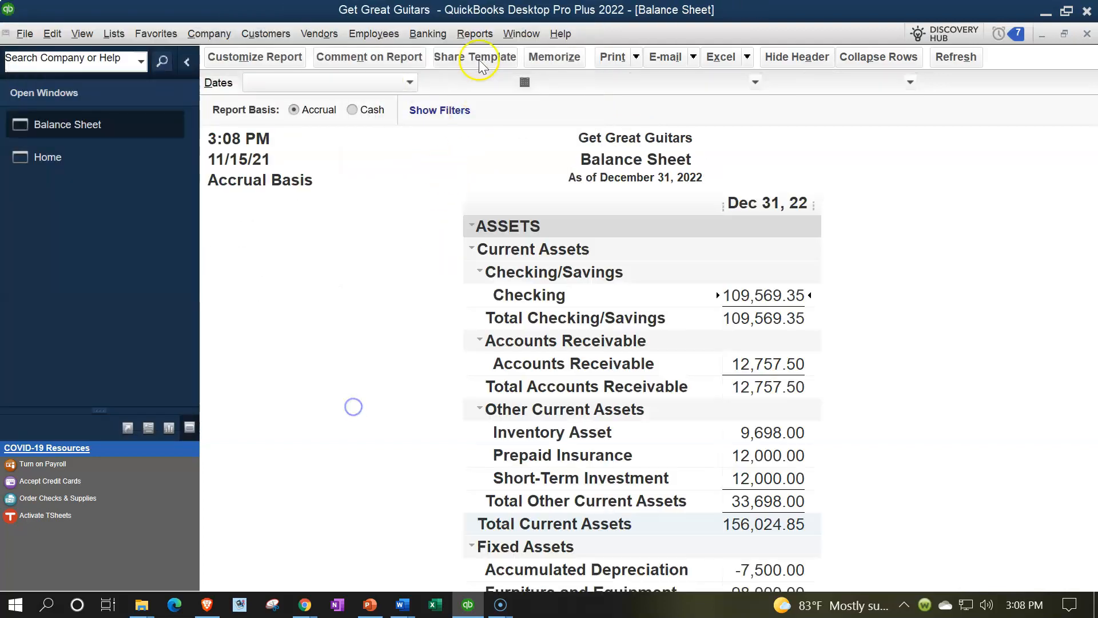
Open the Profit & Loss report with a date range from 01/01/2022 to 12/31/2022
{"action": "left_click", "coordinate": [474, 34]}
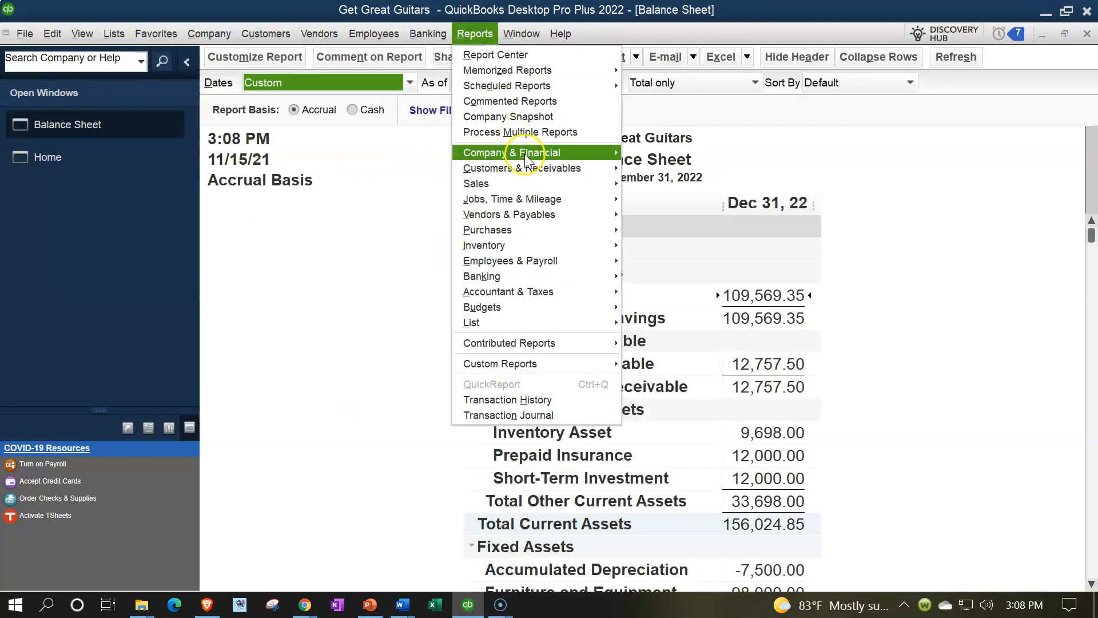
{"action": "mouse_move", "coordinate": [518, 153]}
{"action": "left_click", "coordinate": [640, 154]}
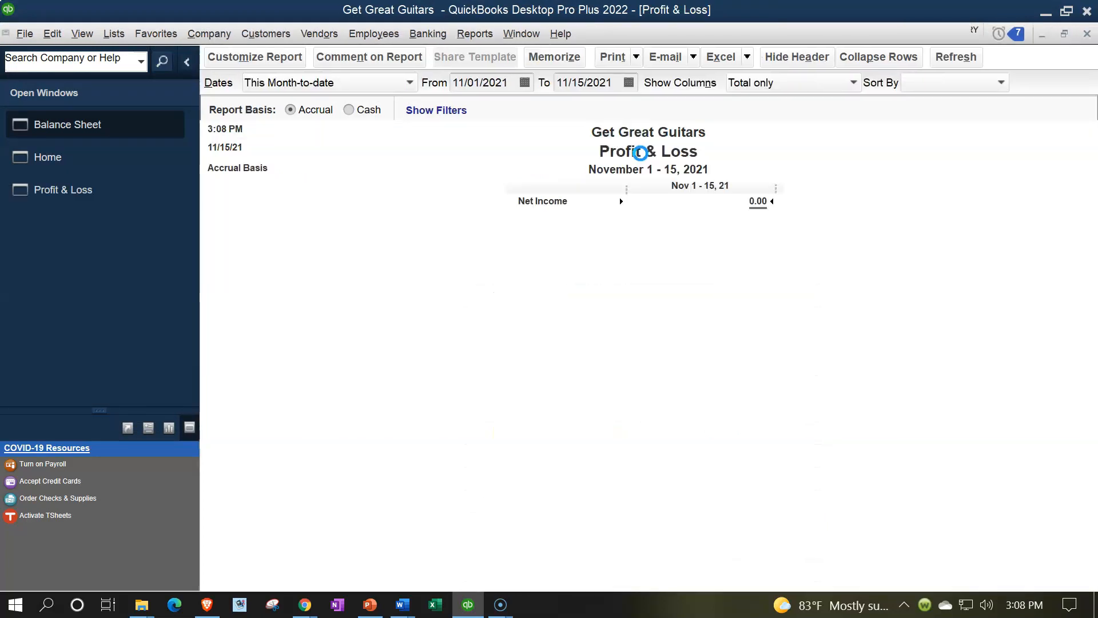
{"action": "type", "text": "010122"}
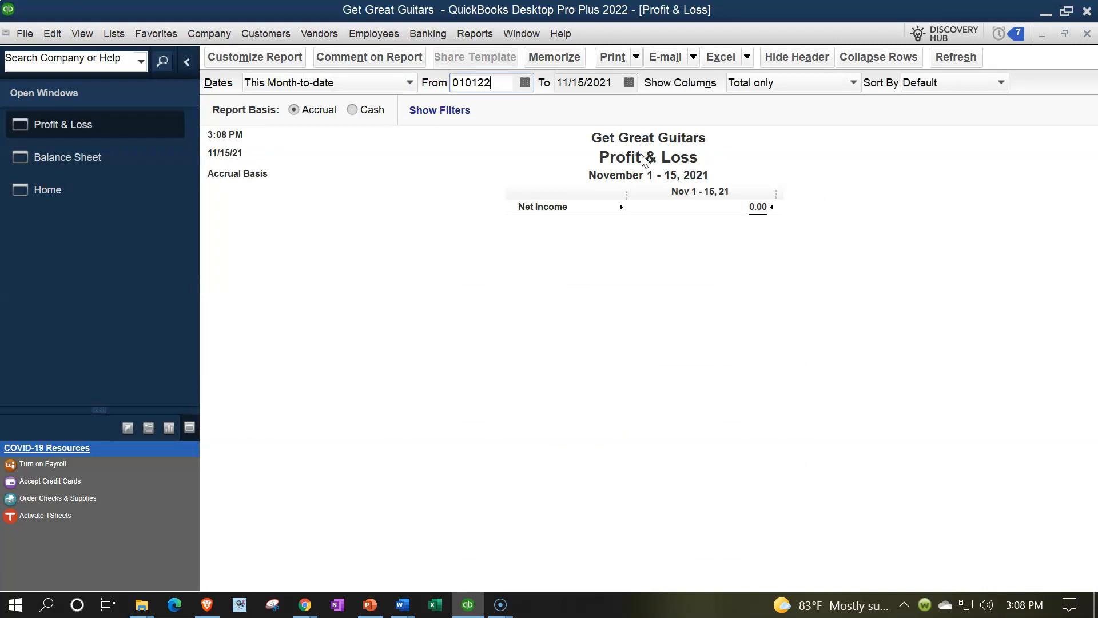
{"action": "key", "text": "Tab"}
{"action": "type", "text": "123122"}
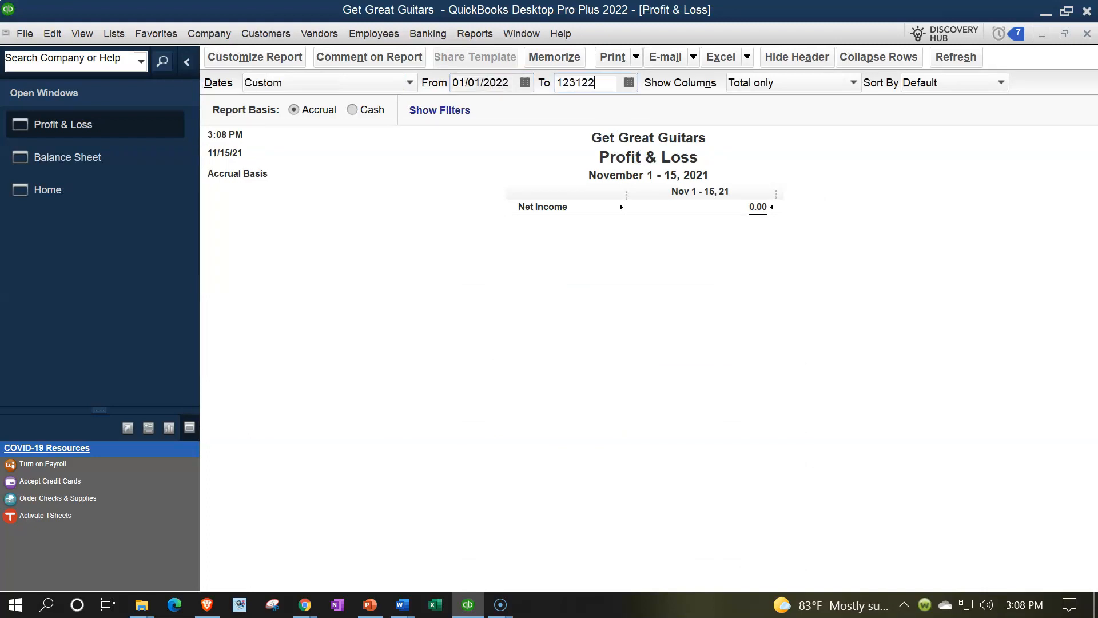
{"action": "key", "text": "Tab"}
Customize the Profit & Loss report by setting its column label font and all related fonts to size 14
{"action": "left_click", "coordinate": [285, 57]}
{"action": "left_click", "coordinate": [363, 42]}
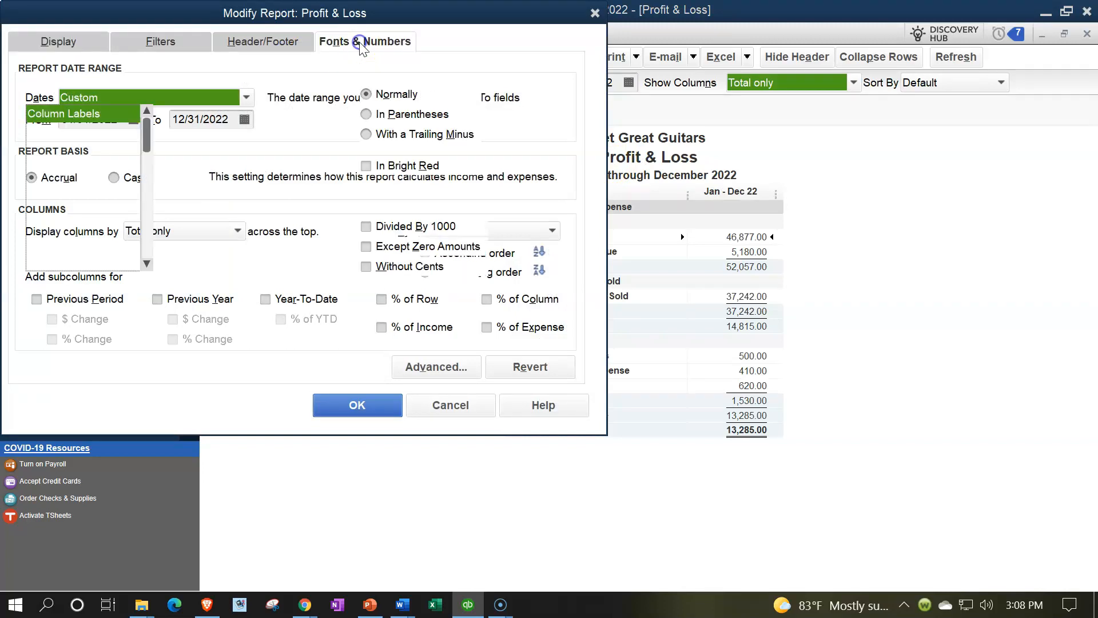
{"action": "left_click", "coordinate": [265, 261]}
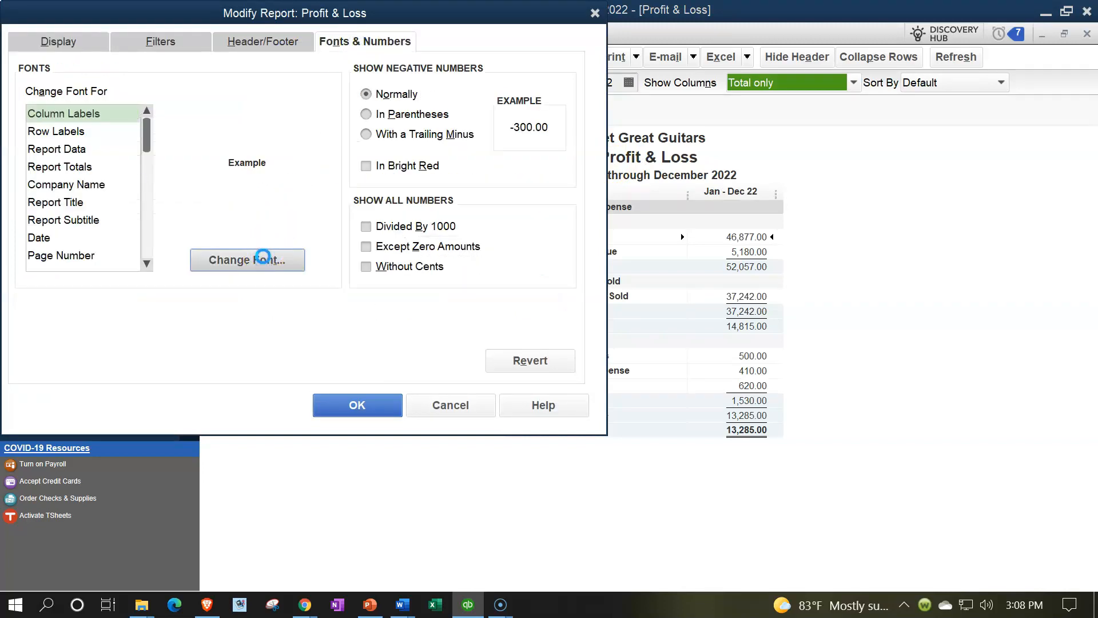
{"action": "left_click", "coordinate": [283, 212]}
{"action": "left_click", "coordinate": [273, 211]}
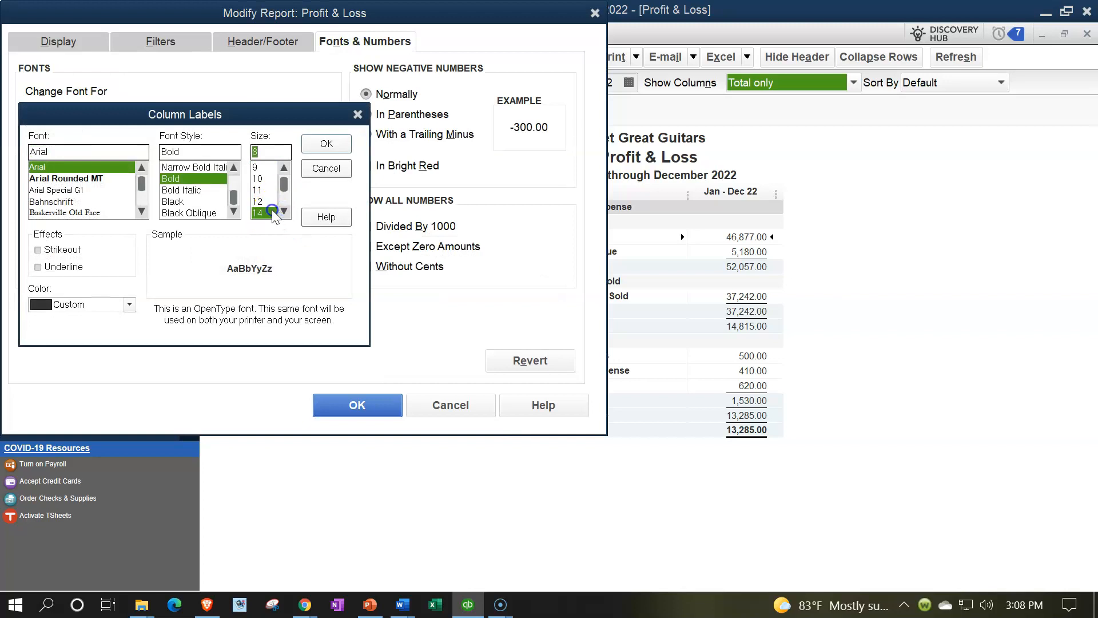
{"action": "left_click", "coordinate": [325, 145]}
{"action": "left_click", "coordinate": [485, 189]}
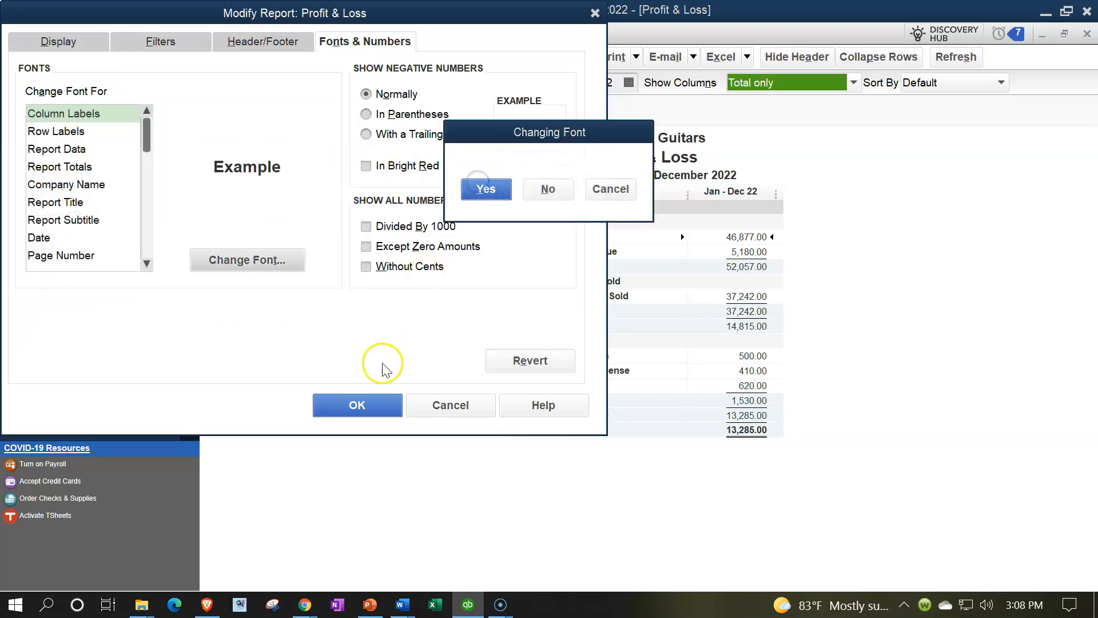
{"action": "left_click", "coordinate": [366, 403]}
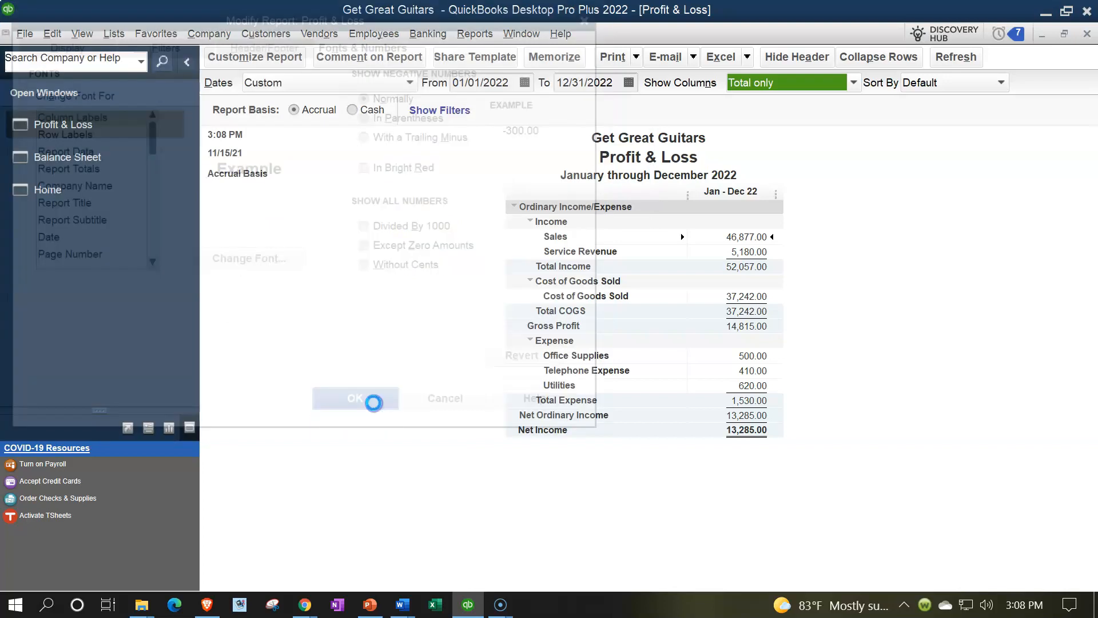
Open the Trial Balance report with a date range from 01/01/2022 to 12/31/2022
{"action": "left_click", "coordinate": [475, 33]}
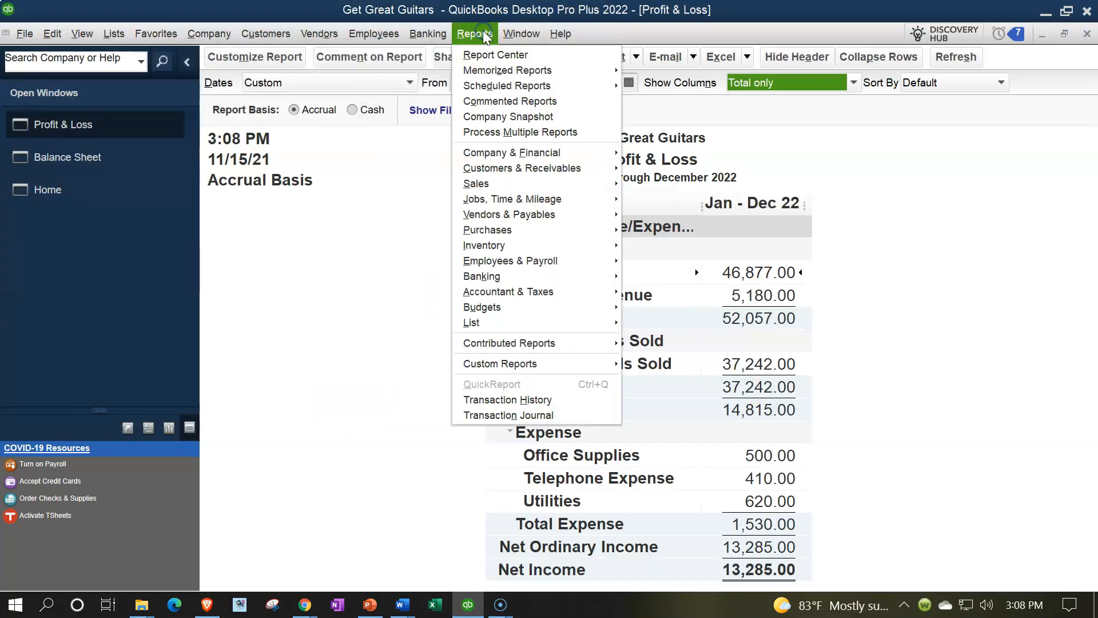
{"action": "mouse_move", "coordinate": [575, 291]}
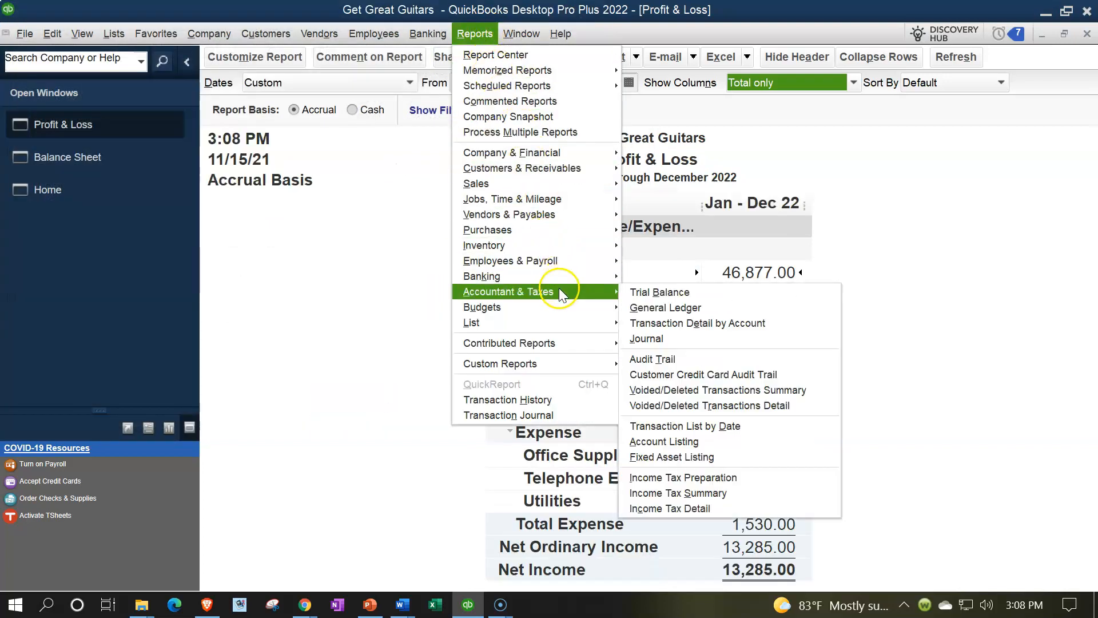
{"action": "left_click", "coordinate": [659, 293]}
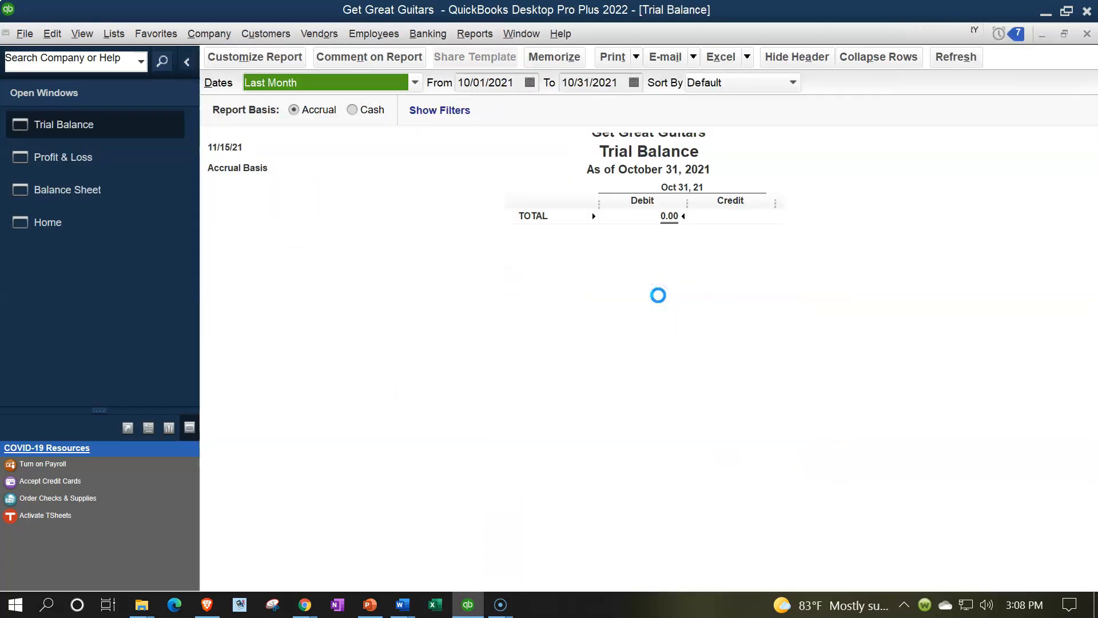
{"action": "key", "text": "Tab"}
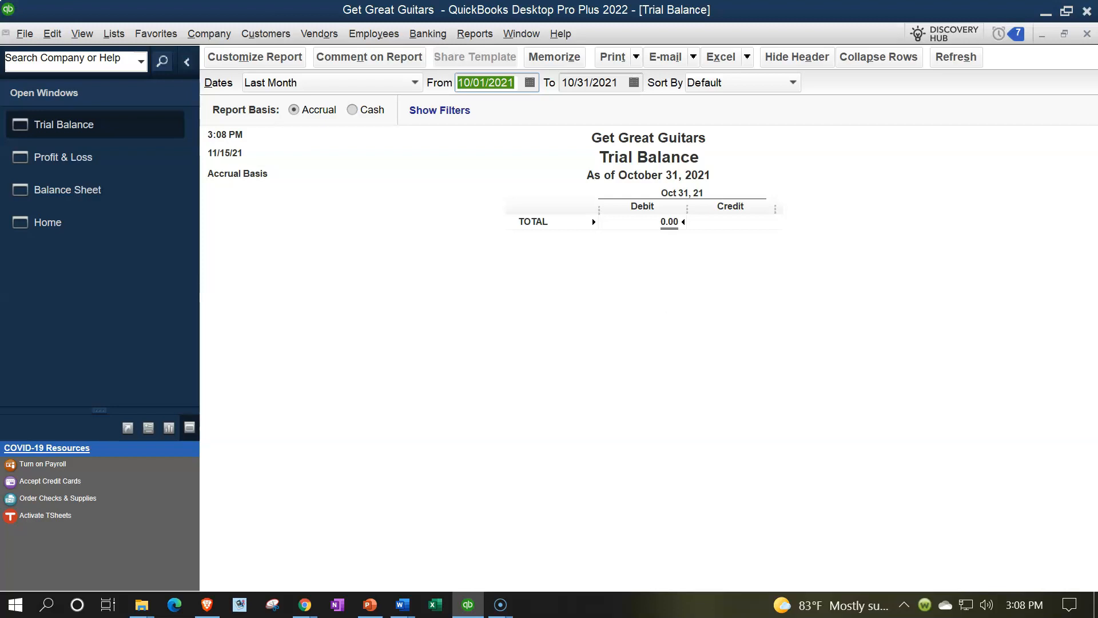
{"action": "type", "text": "01012022"}
{"action": "key", "text": "Tab"}
{"action": "type", "text": "12312022"}
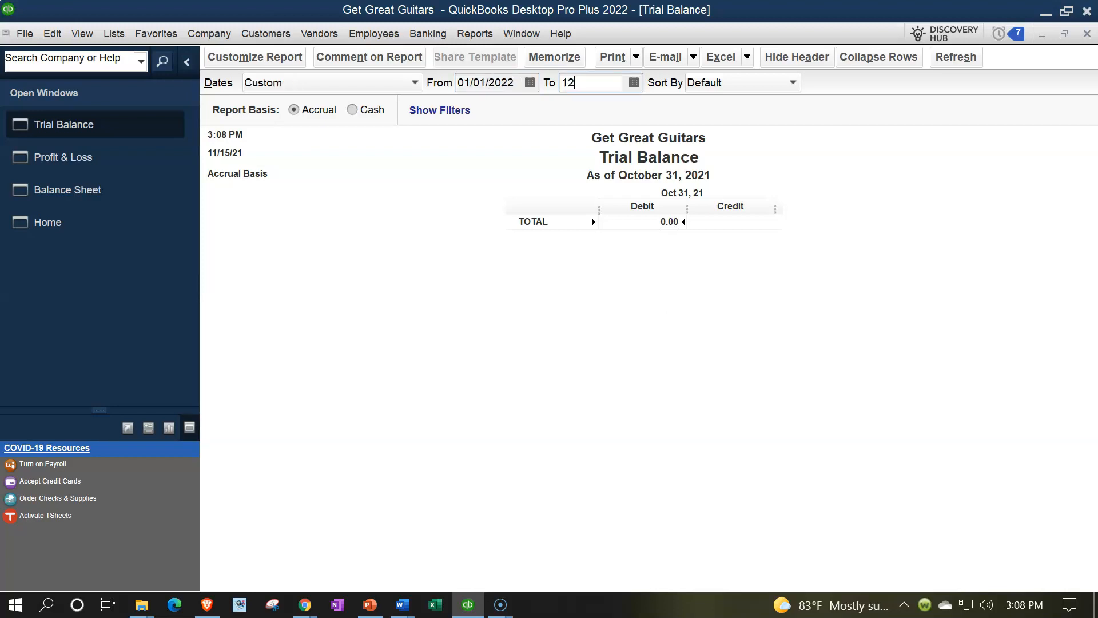
{"action": "key", "text": "Tab"}
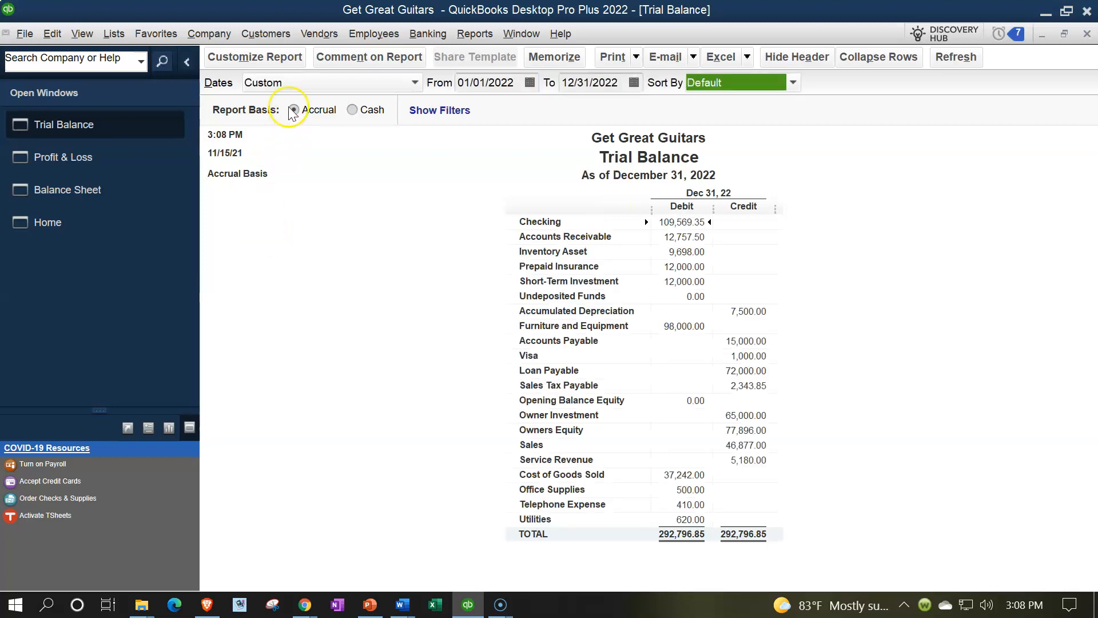
Customize the Trial Balance report by setting its column label font and all related fonts to size 14
{"action": "left_click", "coordinate": [285, 54]}
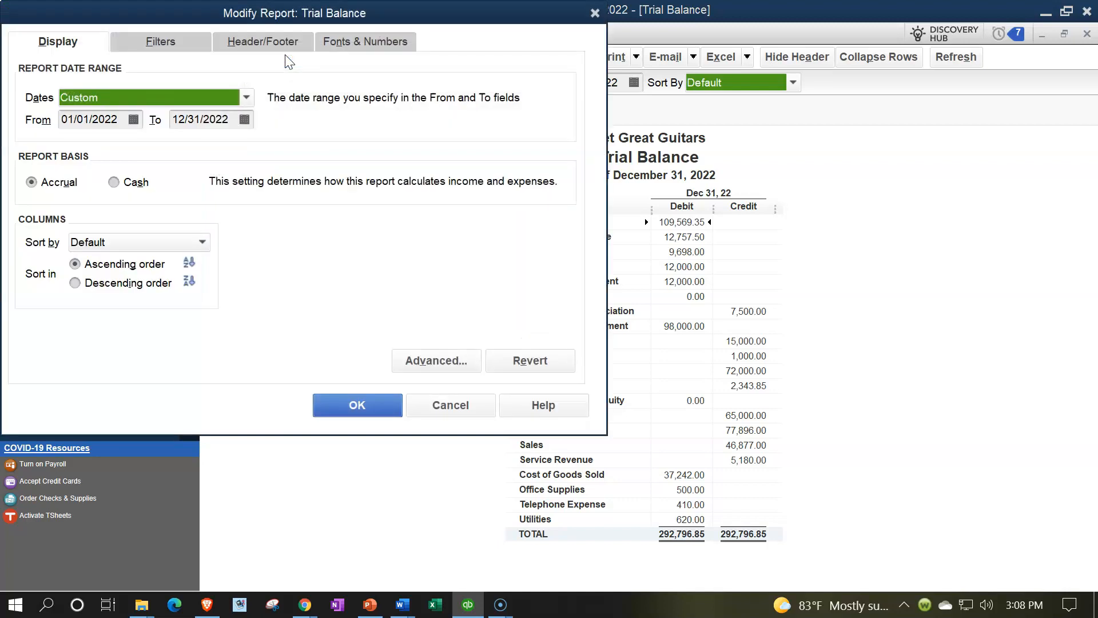
{"action": "left_click", "coordinate": [377, 42]}
{"action": "left_click", "coordinate": [275, 259]}
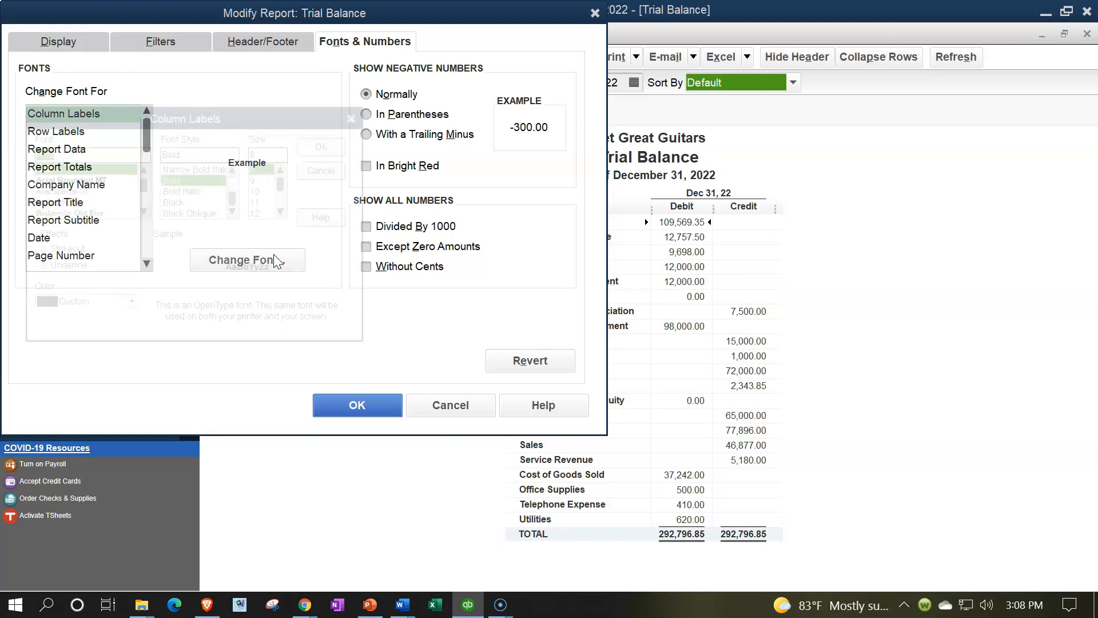
{"action": "left_click", "coordinate": [284, 211]}
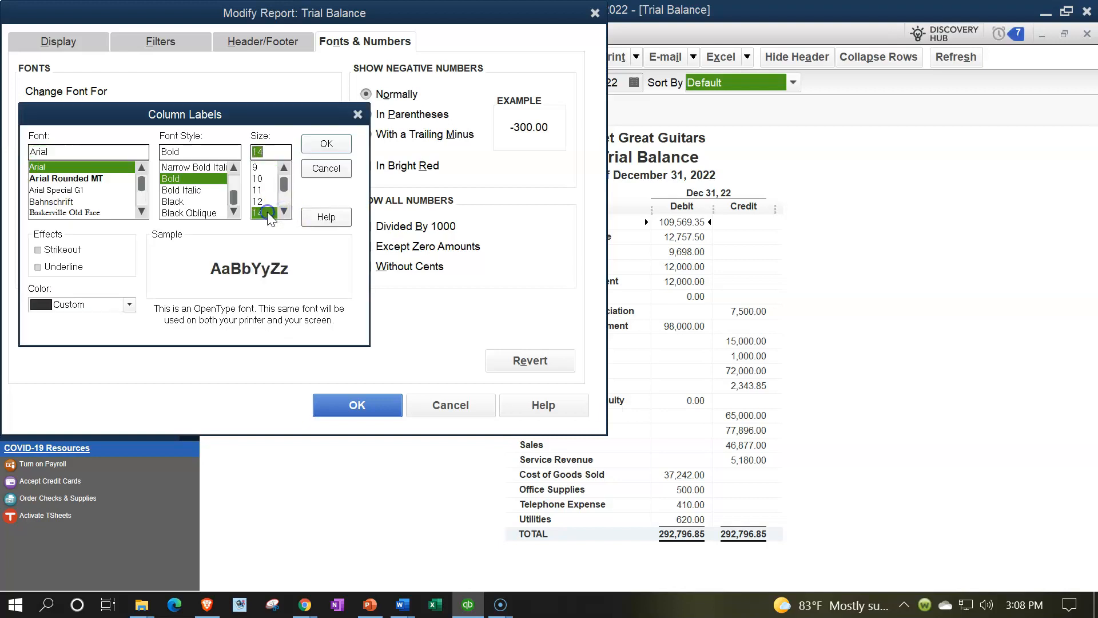
{"action": "left_click", "coordinate": [315, 146]}
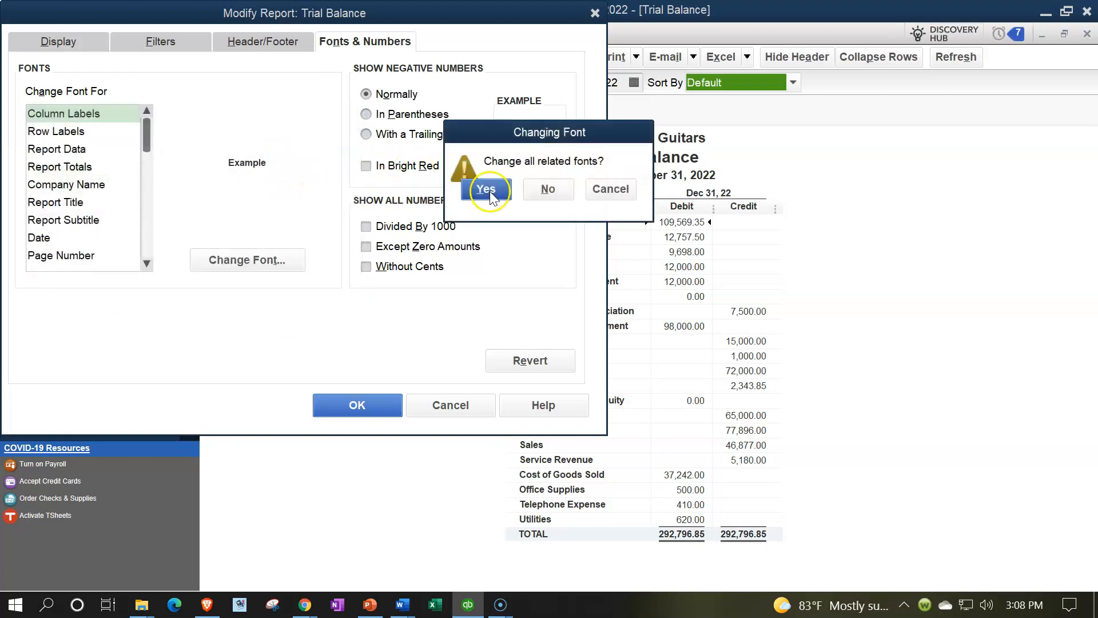
{"action": "left_click", "coordinate": [486, 189]}
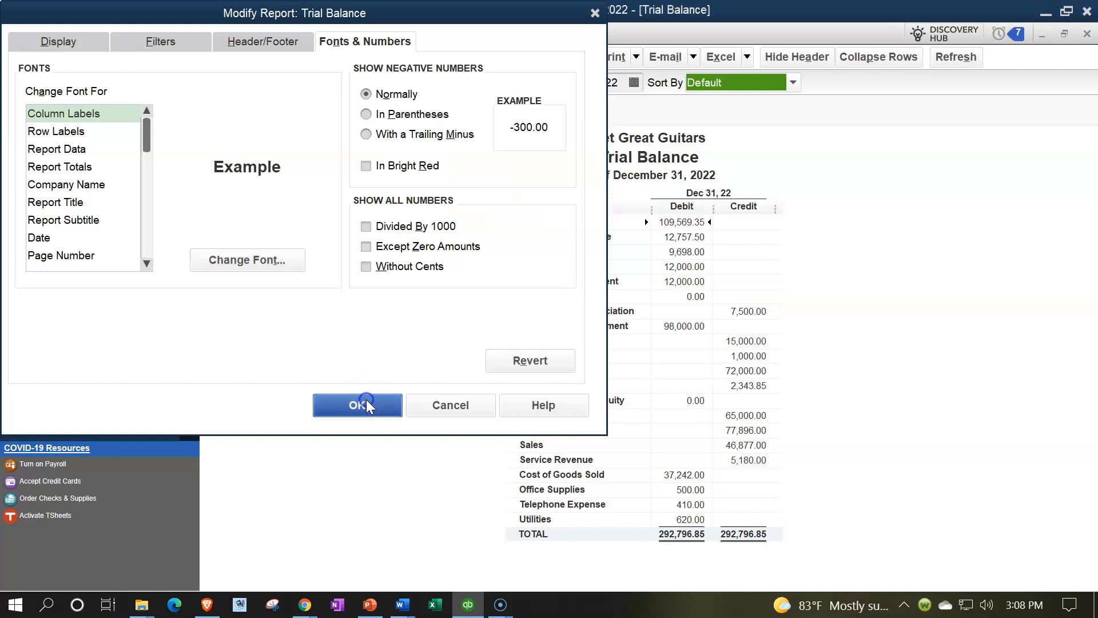
{"action": "left_click", "coordinate": [366, 405]}
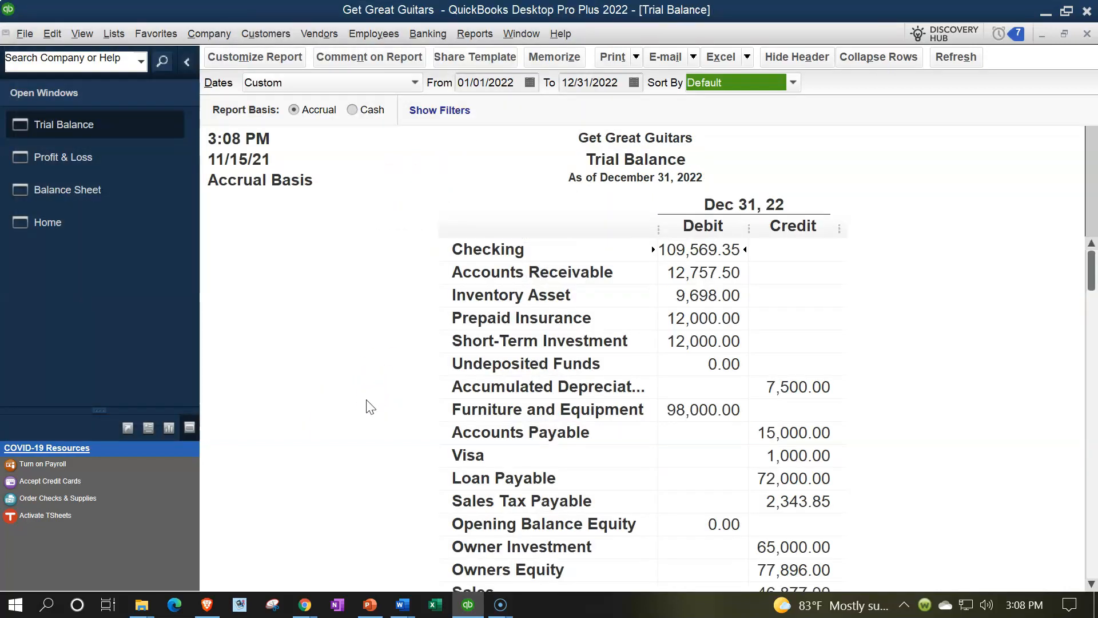
View the Home page, then return to the open Balance Sheet and locate the Accounts Payable amount under current liabilities
{"action": "left_click", "coordinate": [60, 224]}
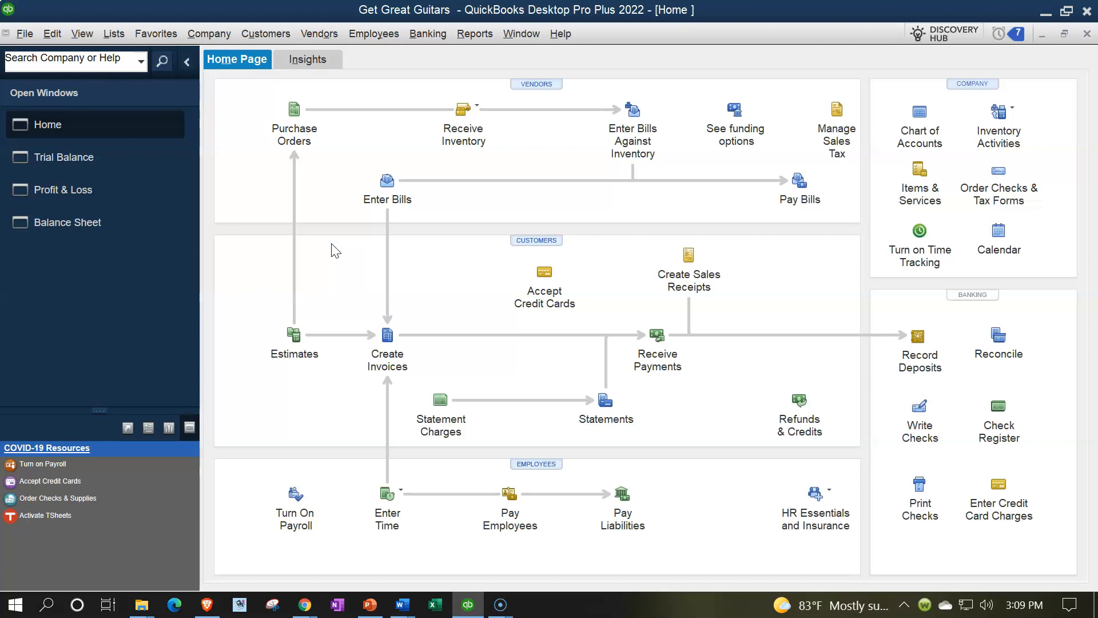
{"action": "left_click", "coordinate": [357, 238]}
{"action": "left_click", "coordinate": [94, 224]}
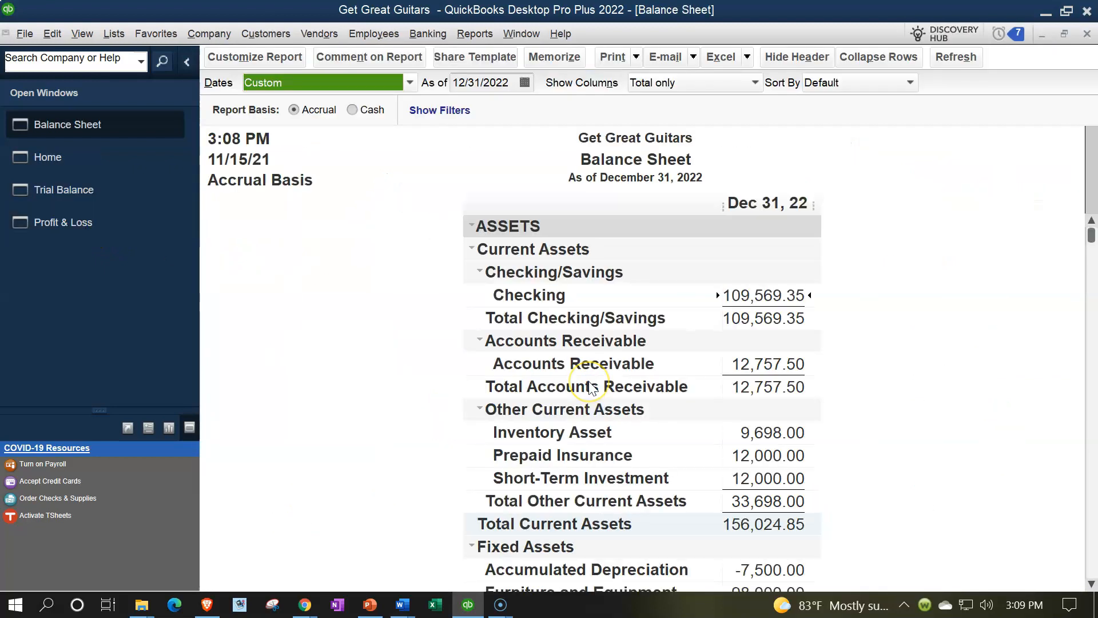
{"action": "scroll", "coordinate": [592, 388], "scroll_direction": "down", "scroll_amount": 5}
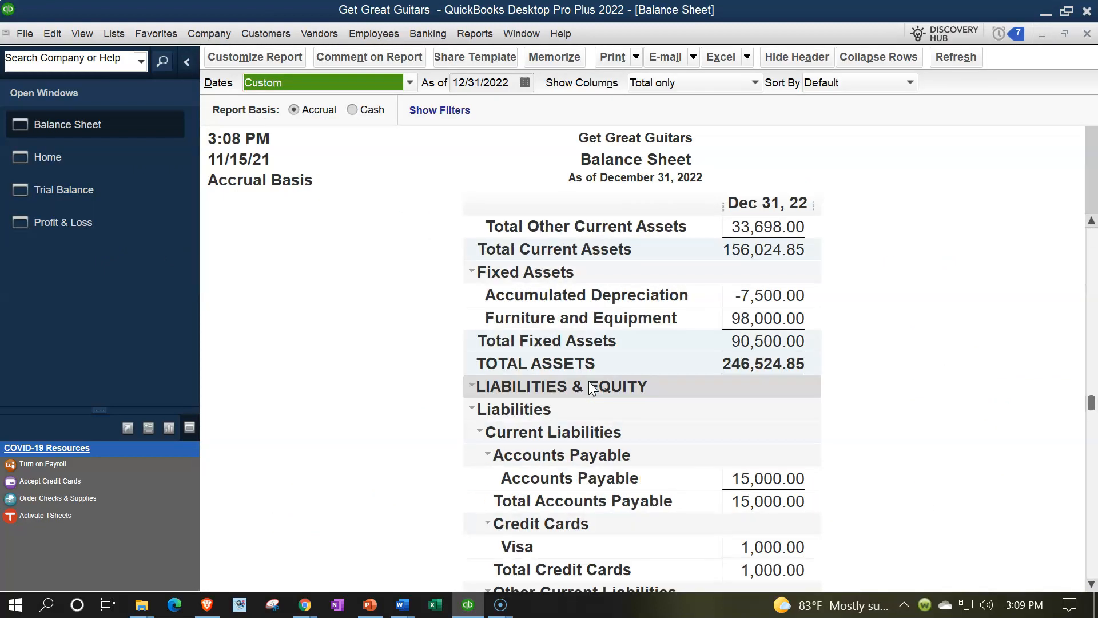
{"action": "scroll", "coordinate": [592, 388], "scroll_direction": "down", "scroll_amount": 1}
{"action": "left_click", "coordinate": [742, 342]}
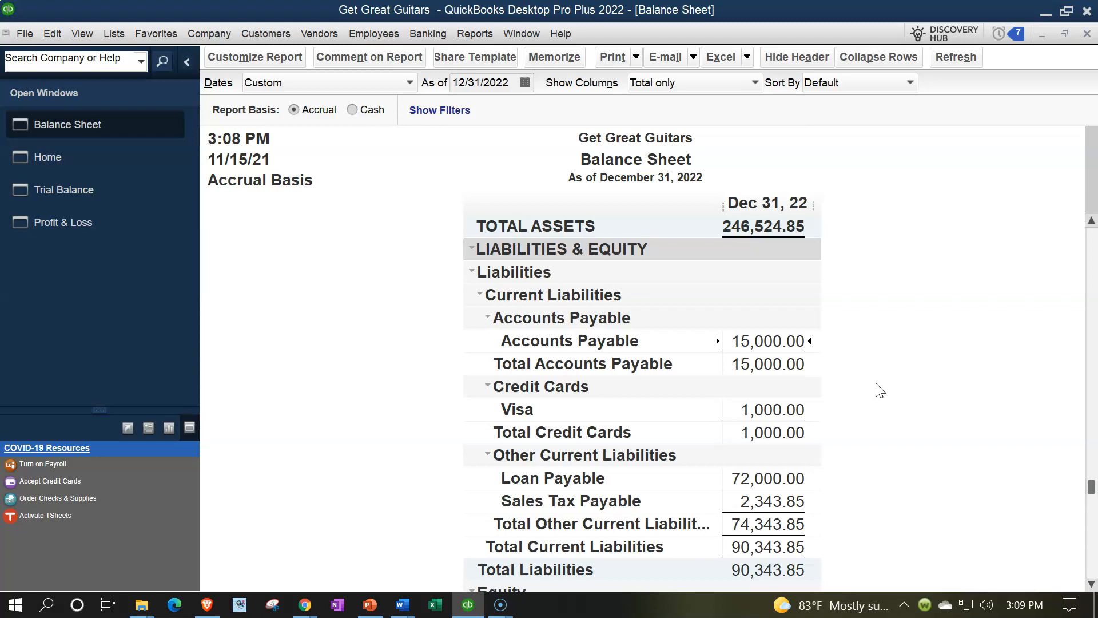
Open the Vendor Balance Detail report to examine the transactions behind Accounts Payable
{"action": "left_click", "coordinate": [475, 37]}
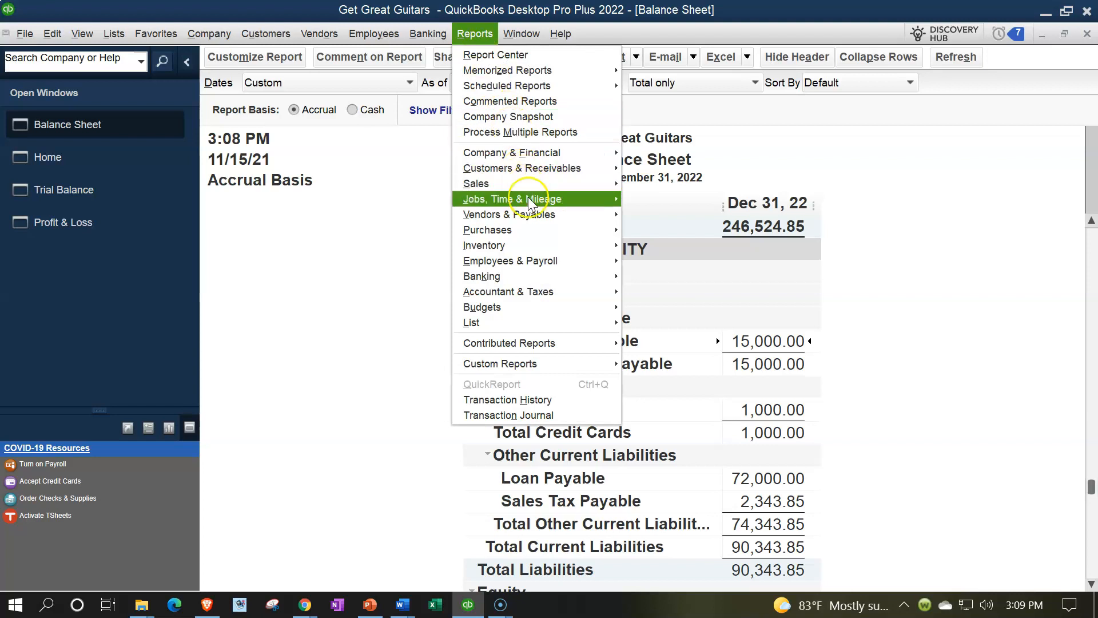
{"action": "mouse_move", "coordinate": [521, 215]}
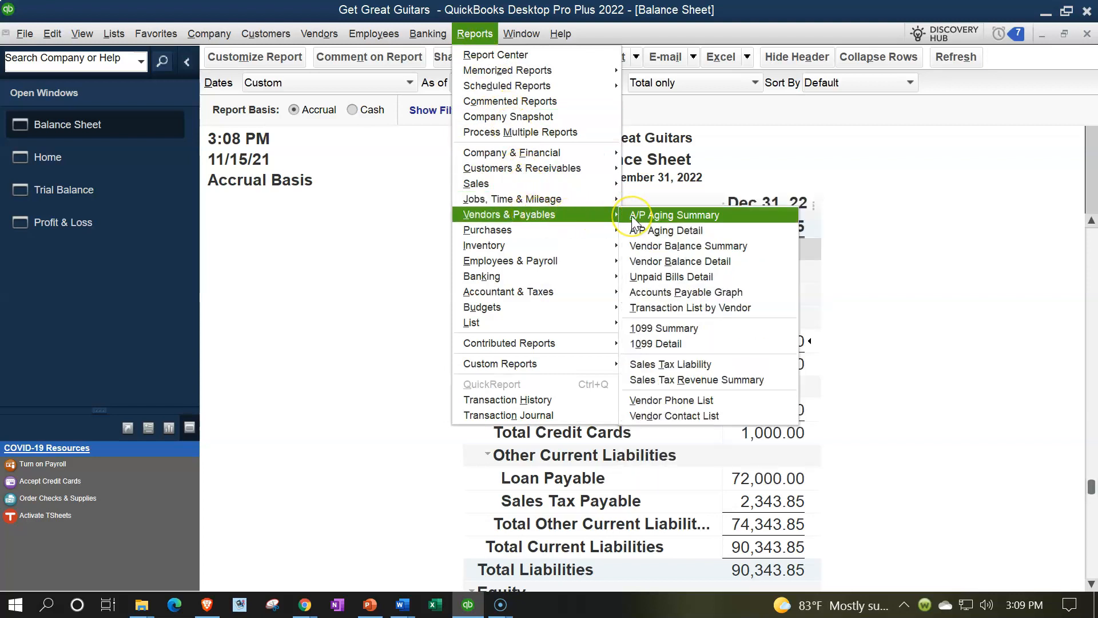
{"action": "left_click", "coordinate": [646, 255]}
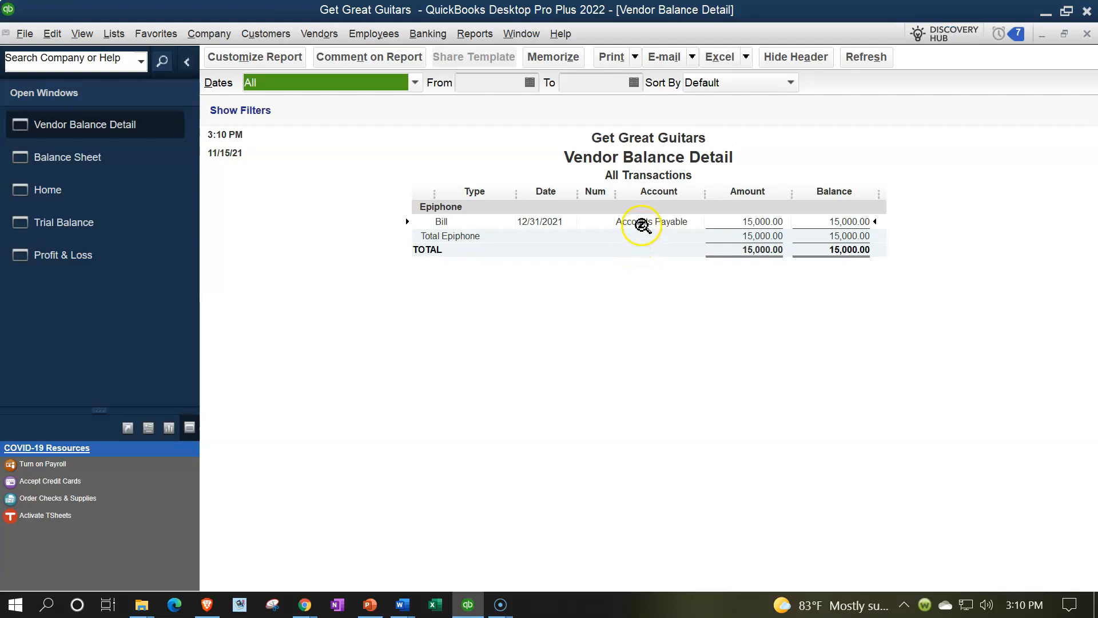
{"action": "left_click", "coordinate": [630, 282]}
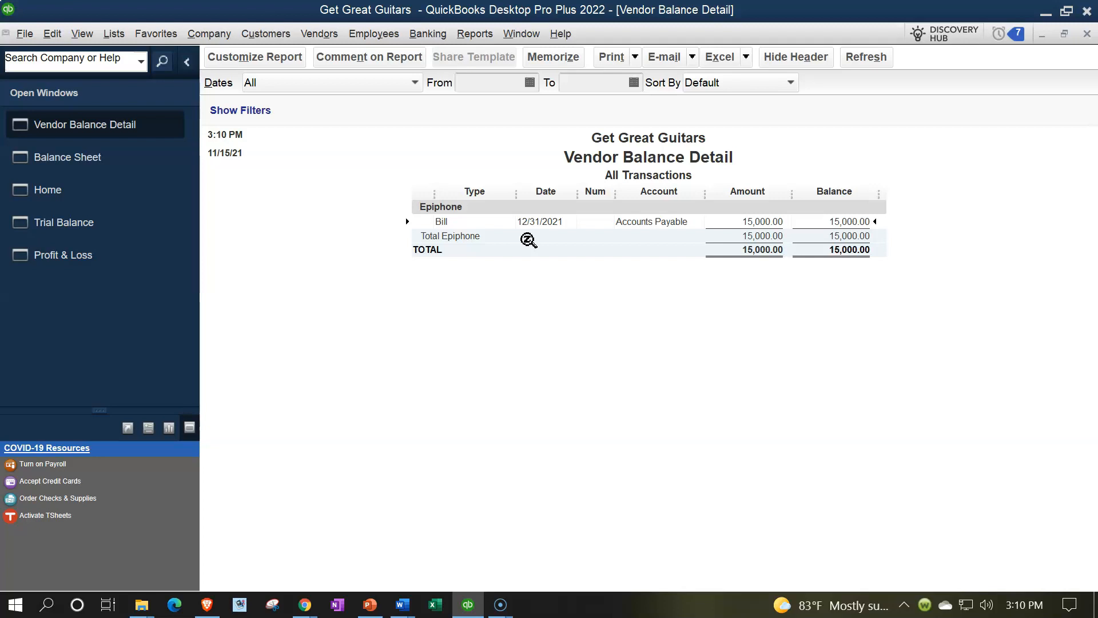
Open the Vendor Center and filter the vendor list to Vendors with Open Balances
{"action": "left_click", "coordinate": [327, 35]}
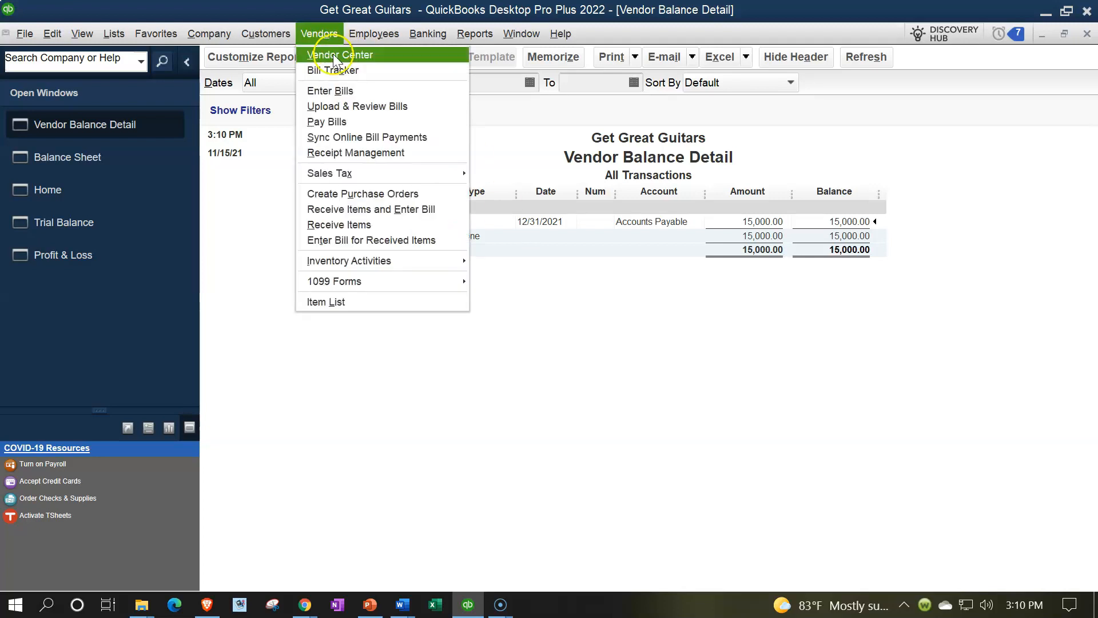
{"action": "left_click", "coordinate": [334, 55]}
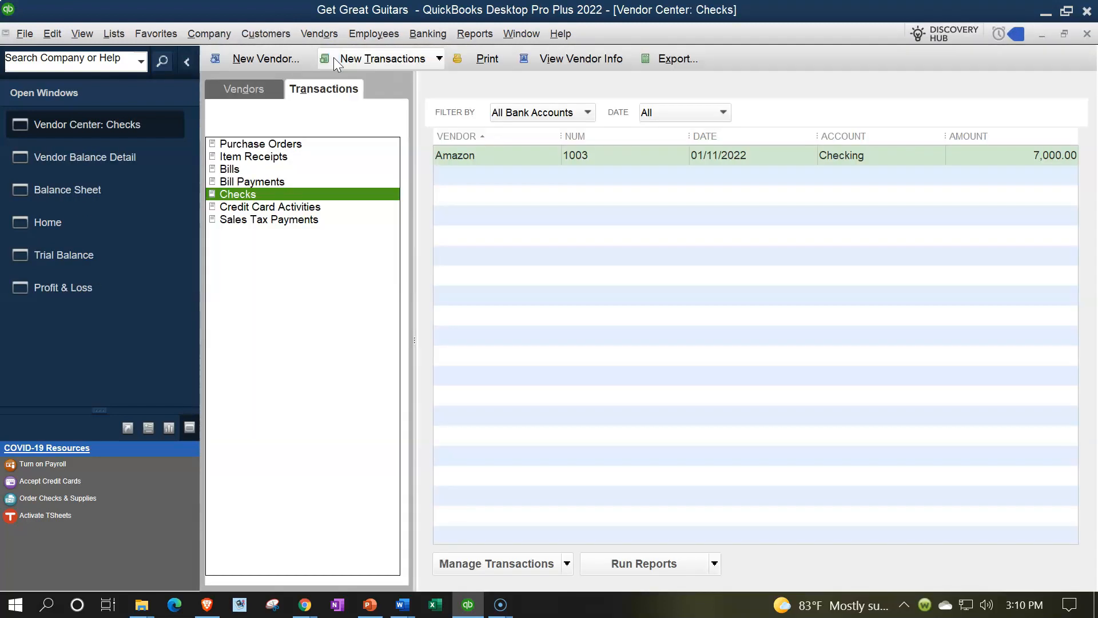
{"action": "left_click", "coordinate": [231, 81]}
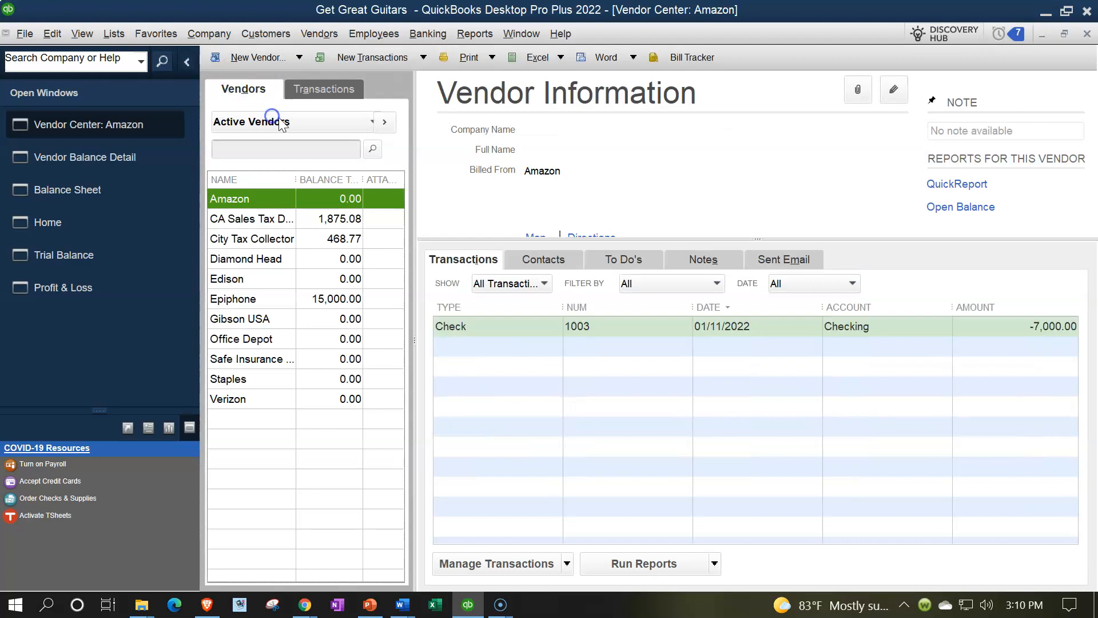
{"action": "left_click", "coordinate": [280, 122]}
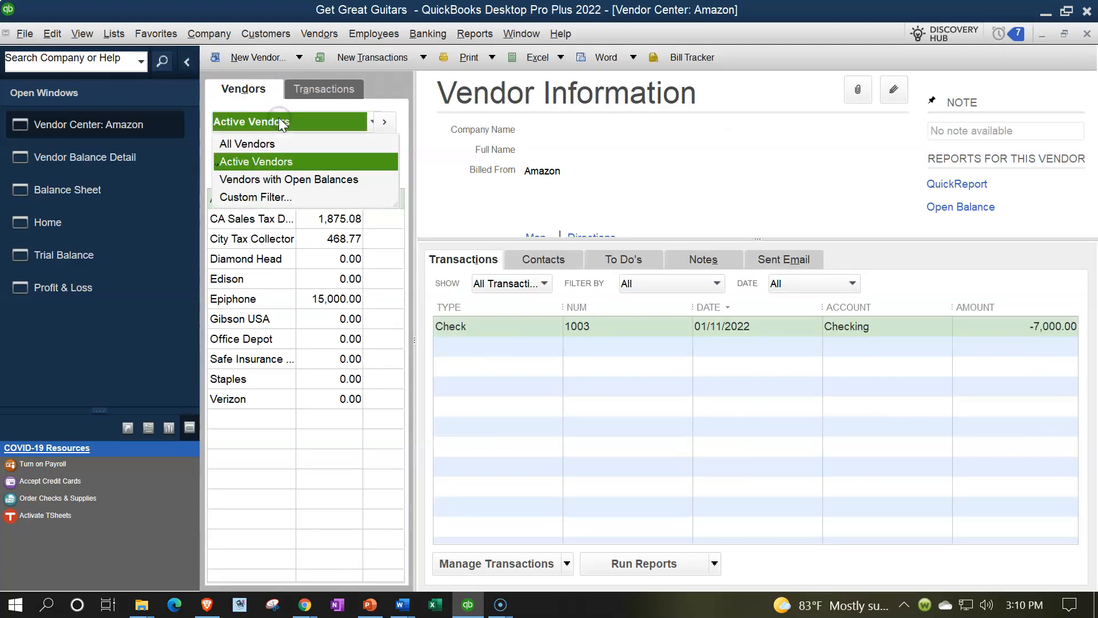
{"action": "left_click", "coordinate": [274, 180]}
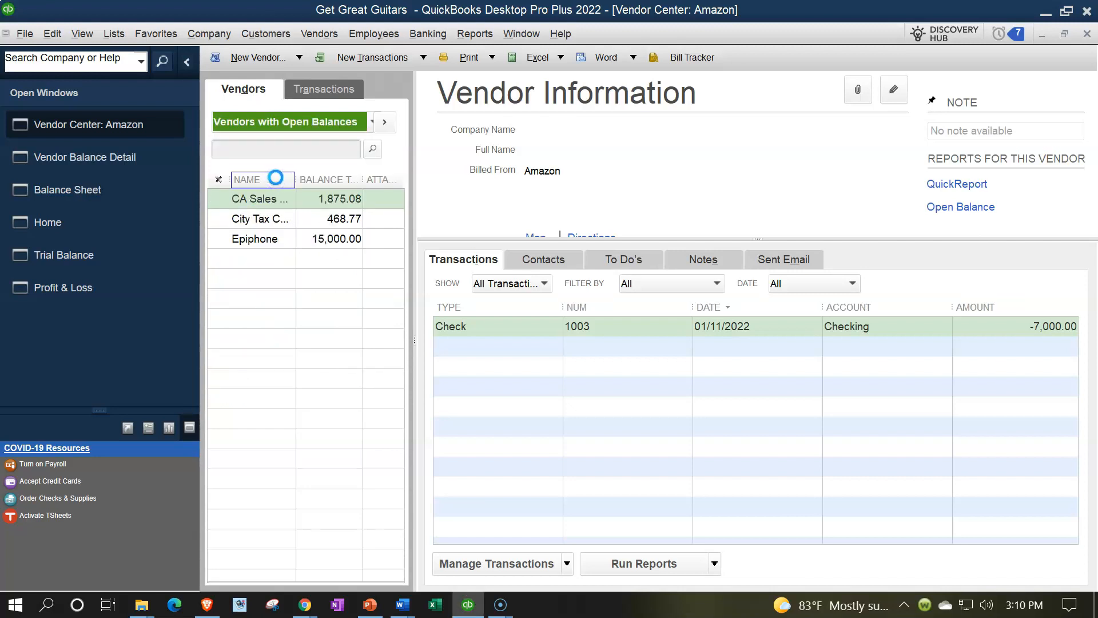
{"action": "left_click", "coordinate": [300, 288]}
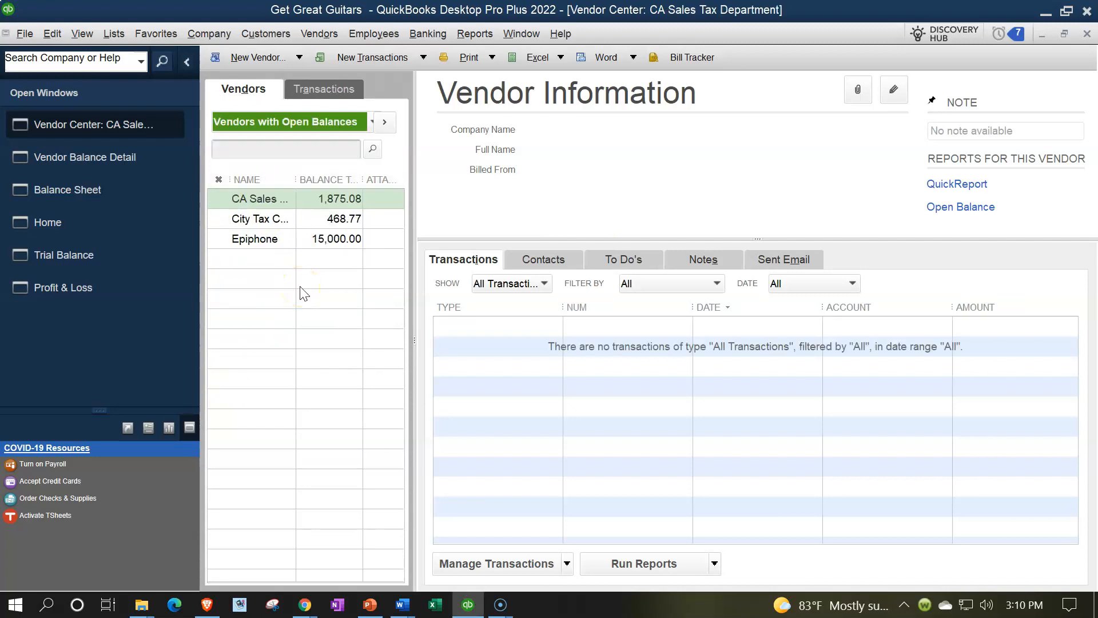
Show the Bills among the Vendor Center transactions and choose a filter for the bill list
{"action": "left_click", "coordinate": [322, 90]}
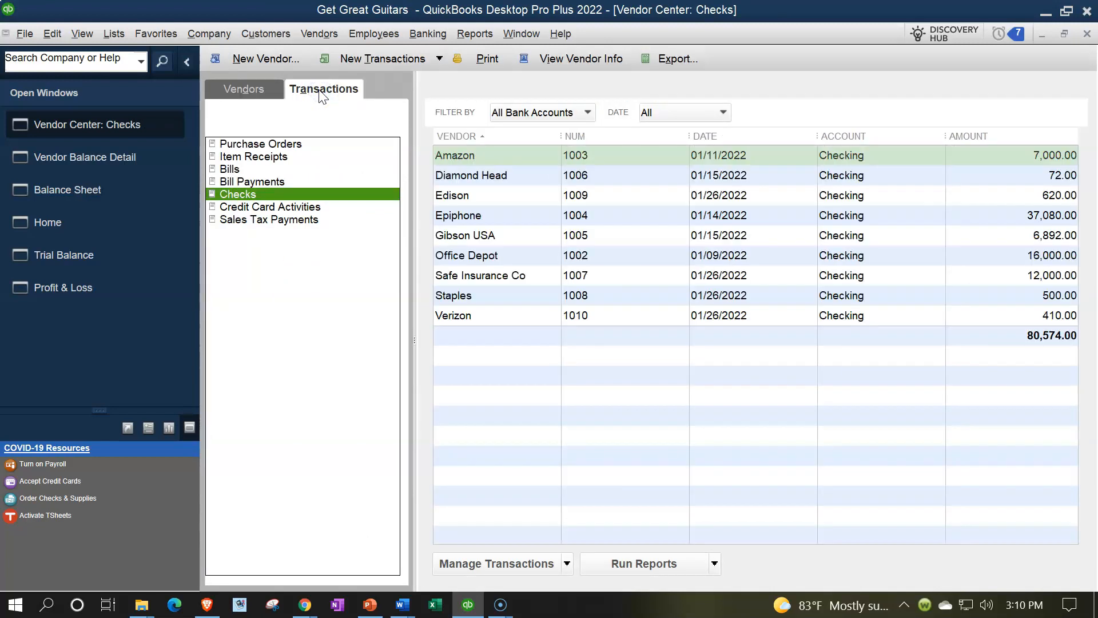
{"action": "left_click", "coordinate": [229, 170]}
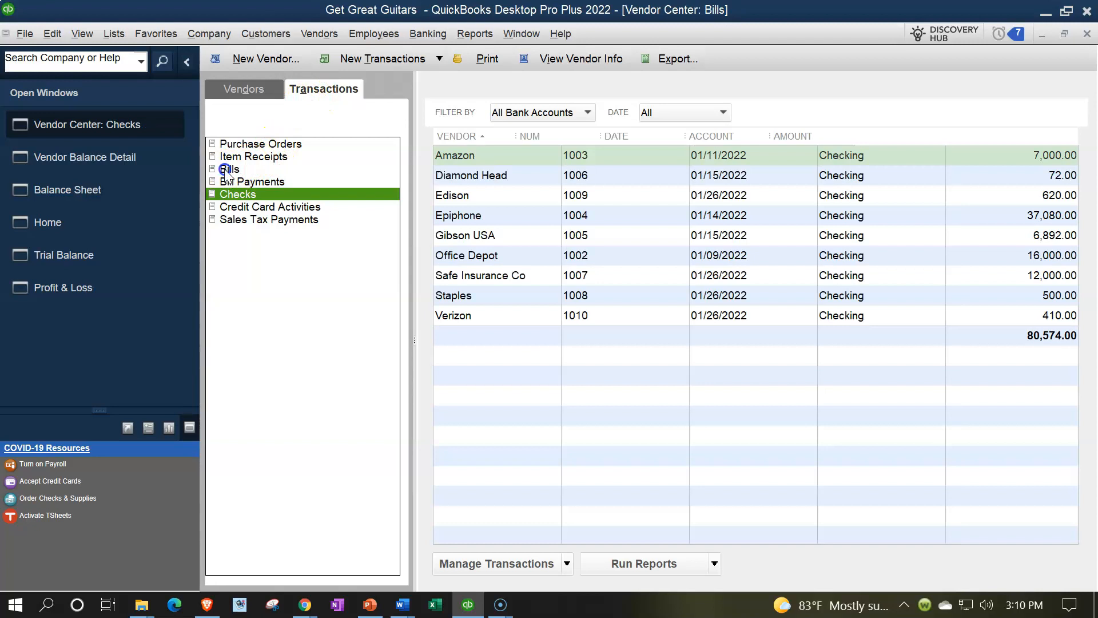
{"action": "left_click", "coordinate": [578, 113]}
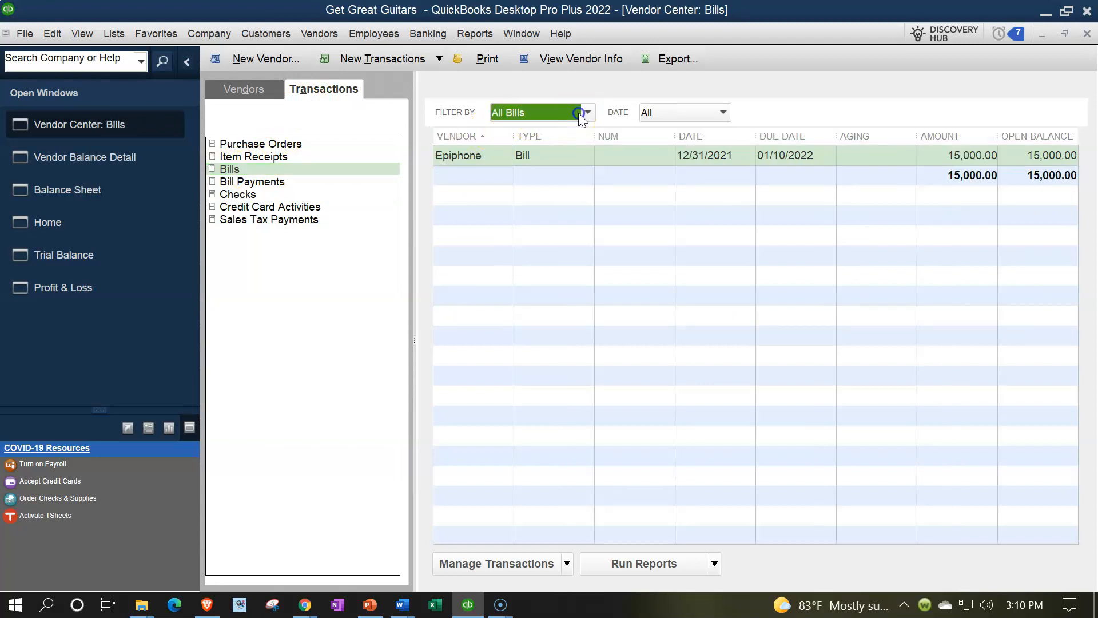
{"action": "left_click", "coordinate": [523, 150]}
Open Pay Bills from the Home page, select the Epiphone bill for payment, and look through the vendor filter choices
{"action": "left_click", "coordinate": [164, 238]}
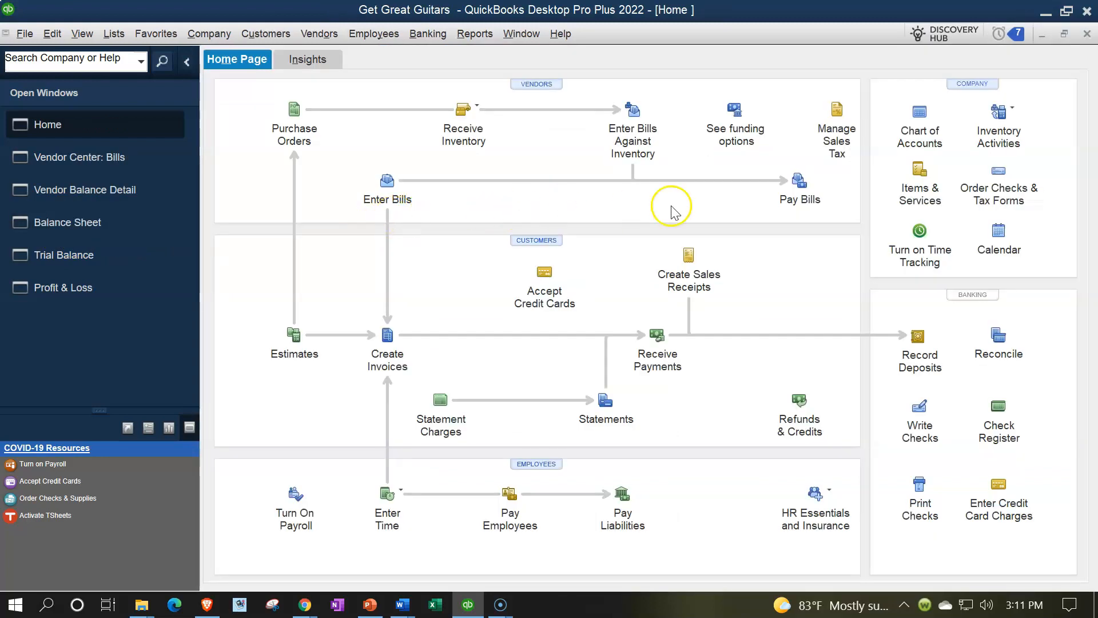
{"action": "left_click", "coordinate": [808, 198]}
{"action": "left_click", "coordinate": [807, 198]}
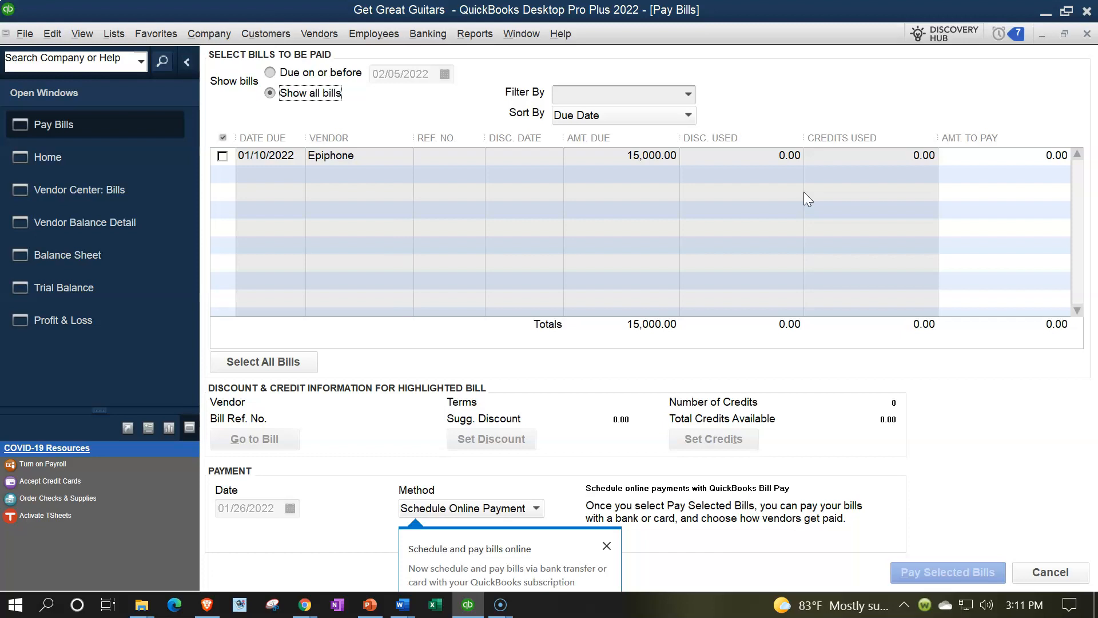
{"action": "left_click", "coordinate": [222, 156]}
{"action": "left_click", "coordinate": [221, 157]}
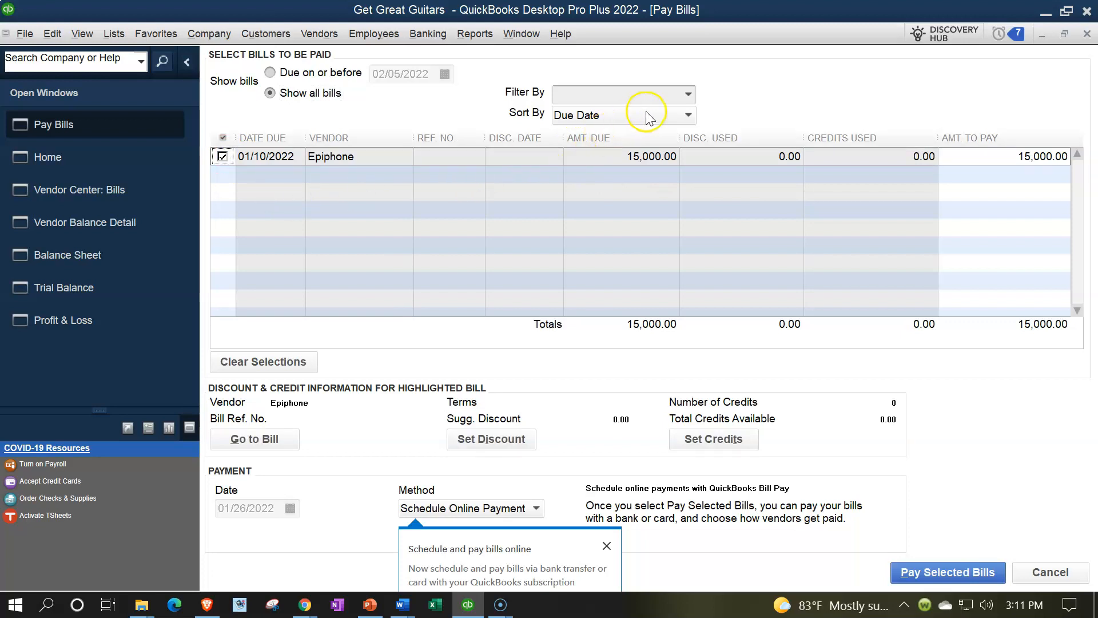
{"action": "left_click", "coordinate": [686, 95]}
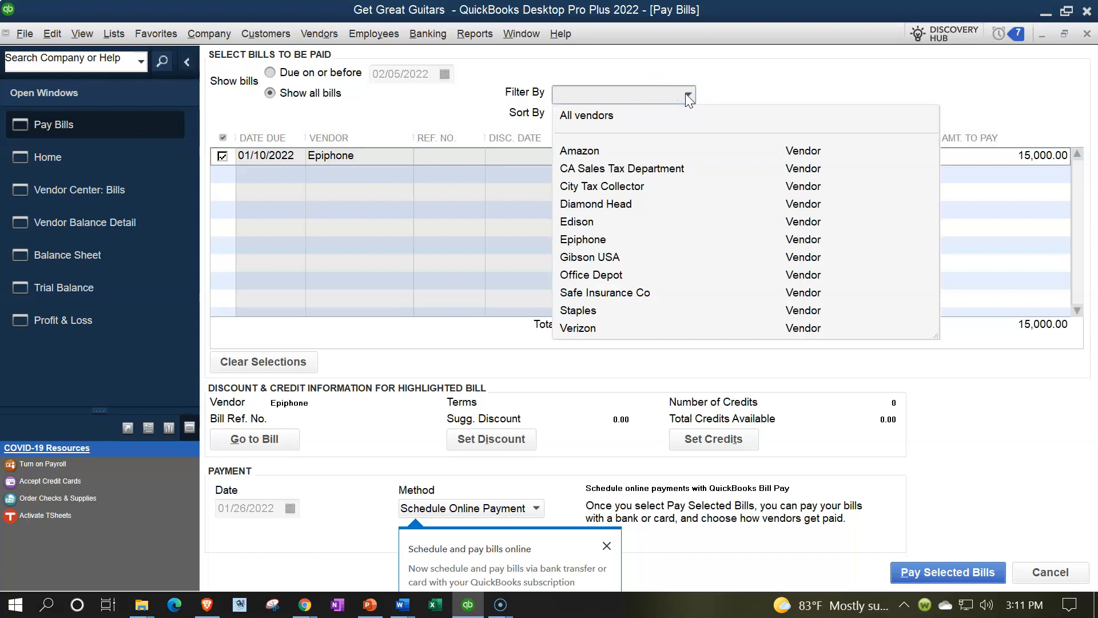
{"action": "left_click", "coordinate": [686, 95]}
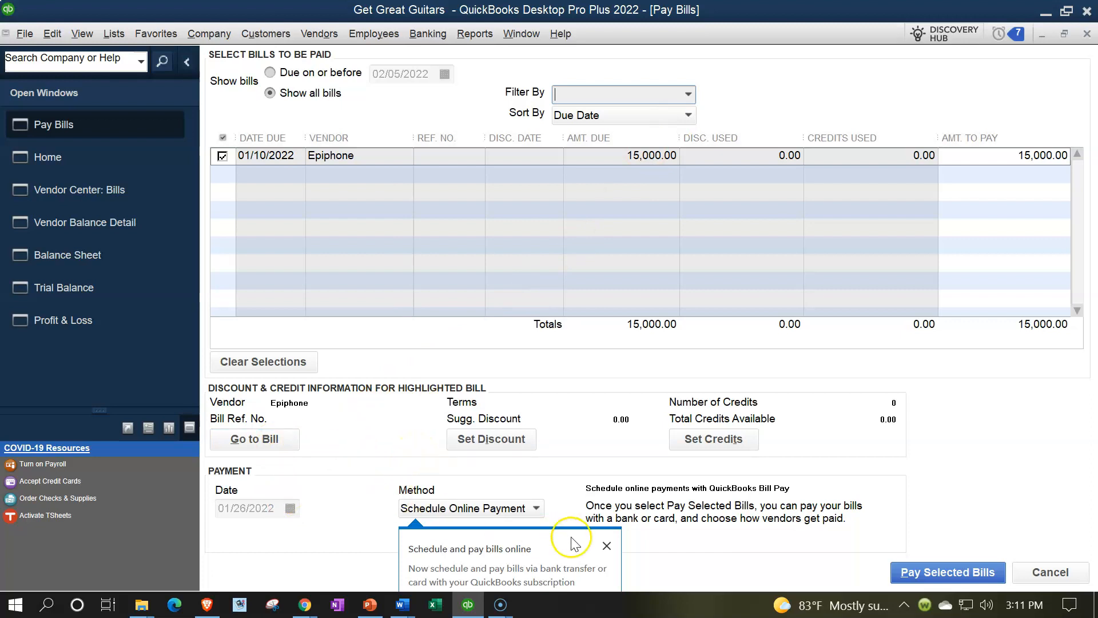
Dismiss the online payment tip and set the payment method to Check with the Assign check number option
{"action": "left_click", "coordinate": [607, 546]}
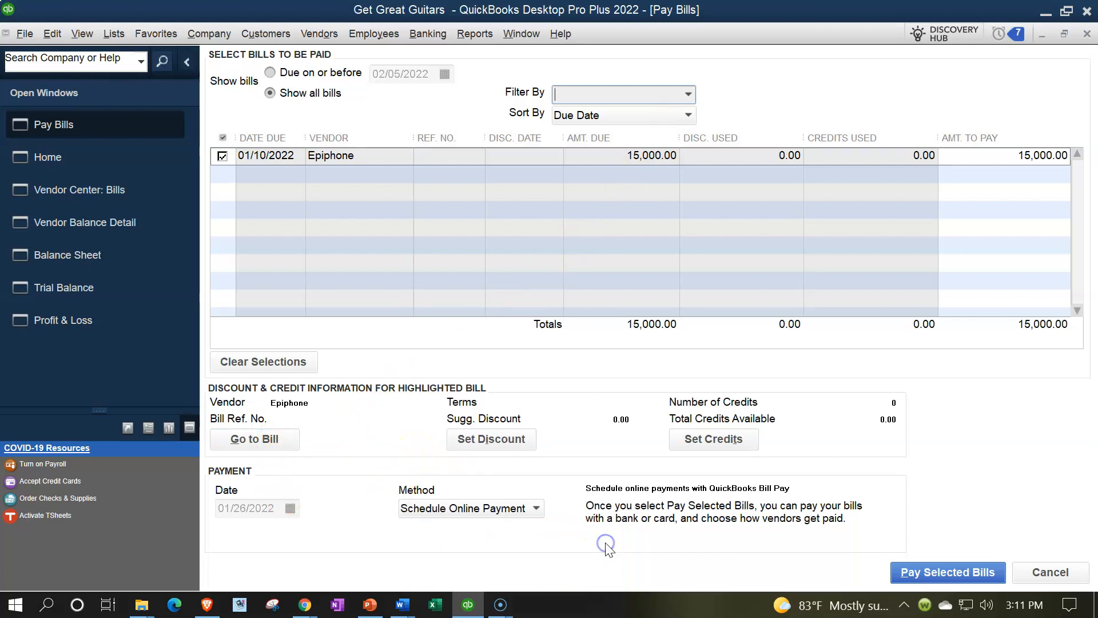
{"action": "left_click", "coordinate": [537, 509]}
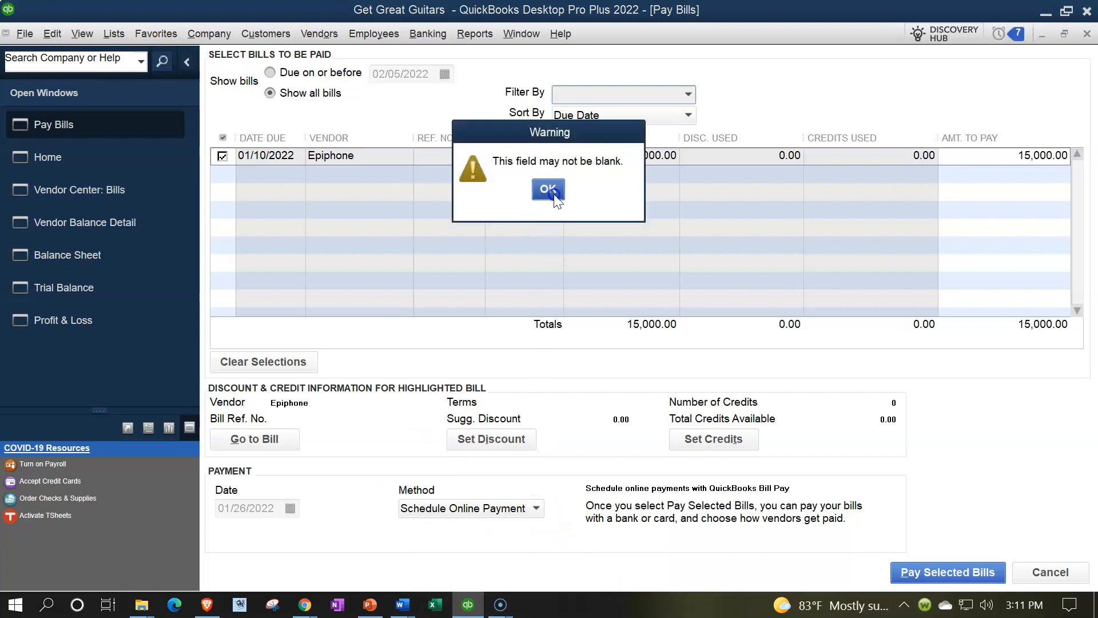
{"action": "left_click", "coordinate": [548, 190]}
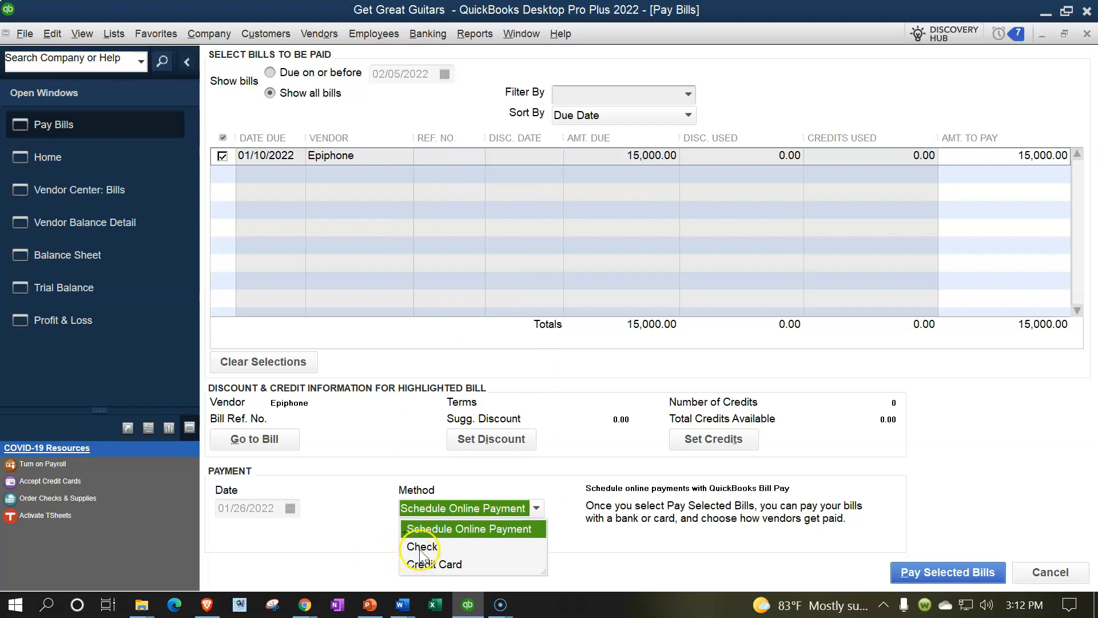
{"action": "left_click", "coordinate": [419, 546]}
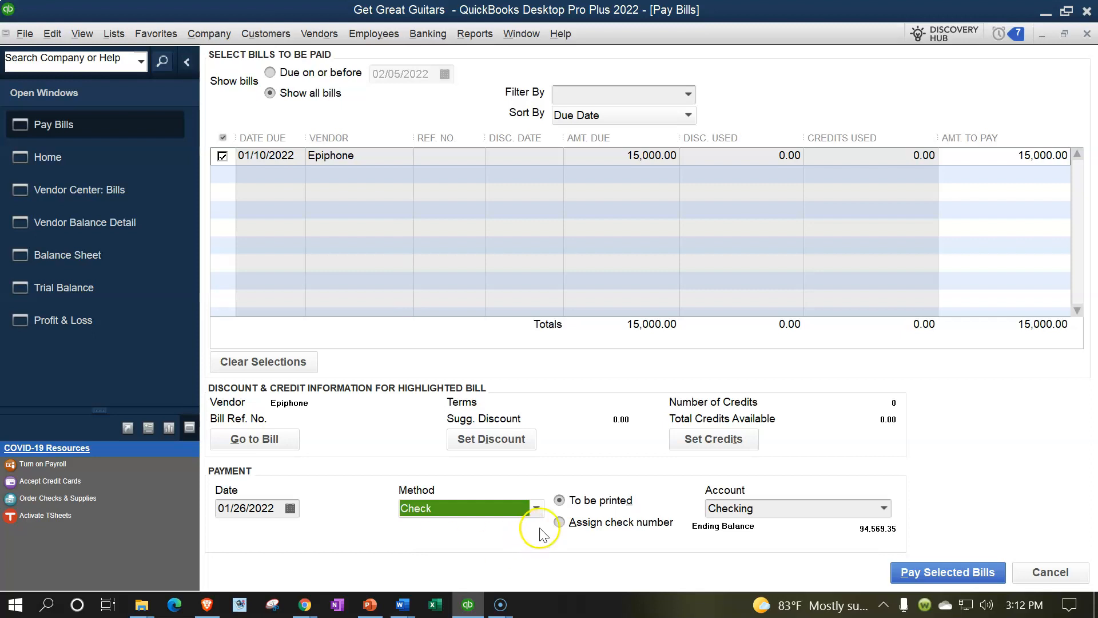
{"action": "left_click", "coordinate": [560, 521]}
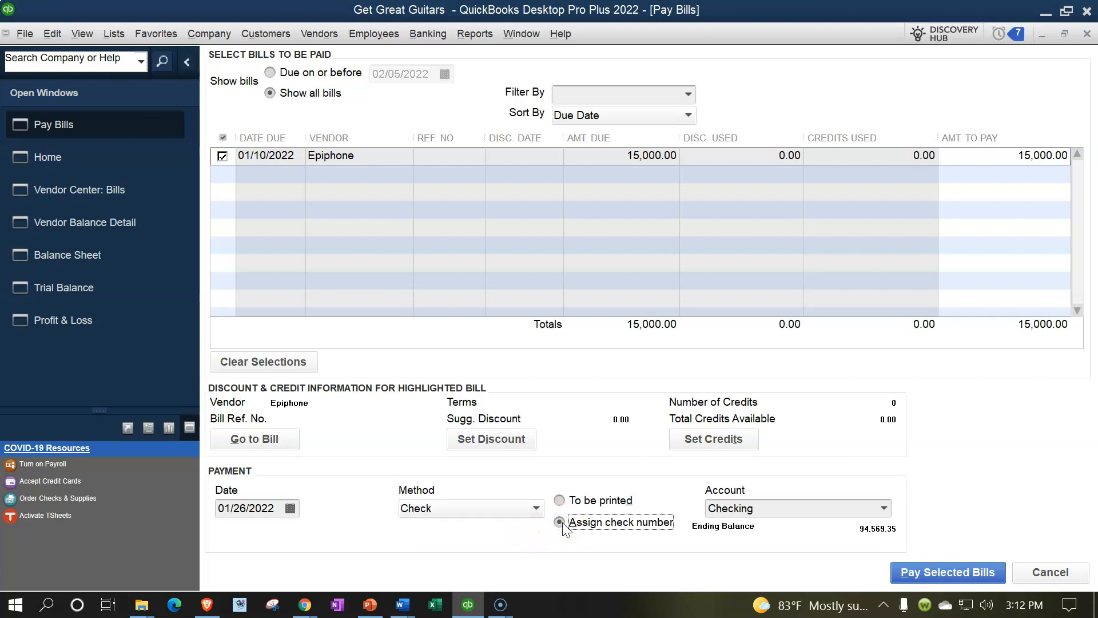
{"action": "left_click", "coordinate": [530, 507]}
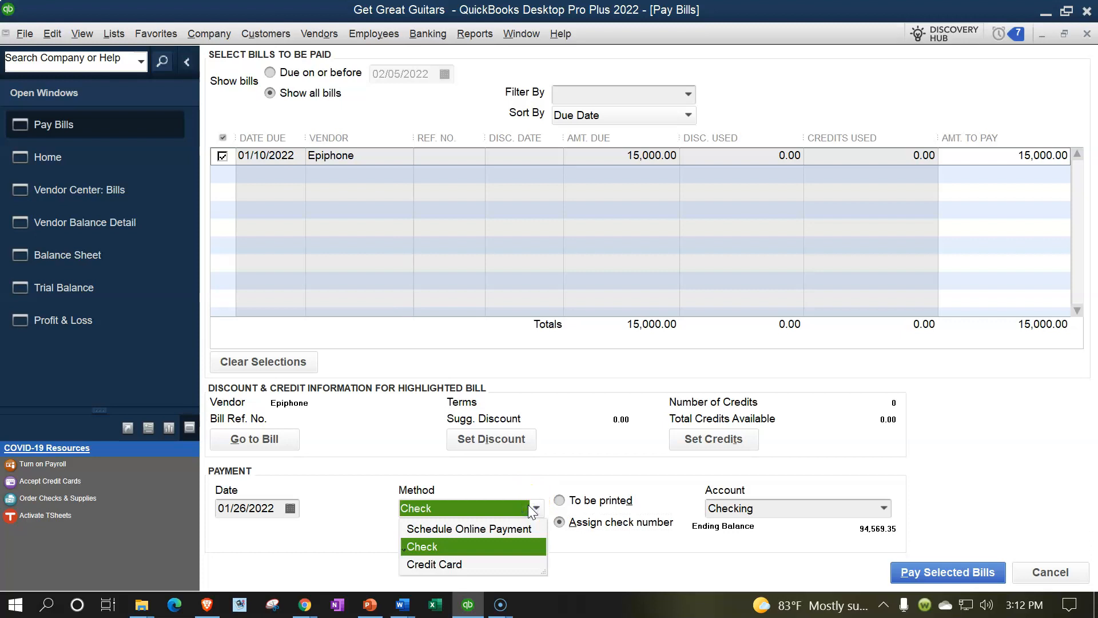
{"action": "left_click", "coordinate": [623, 554]}
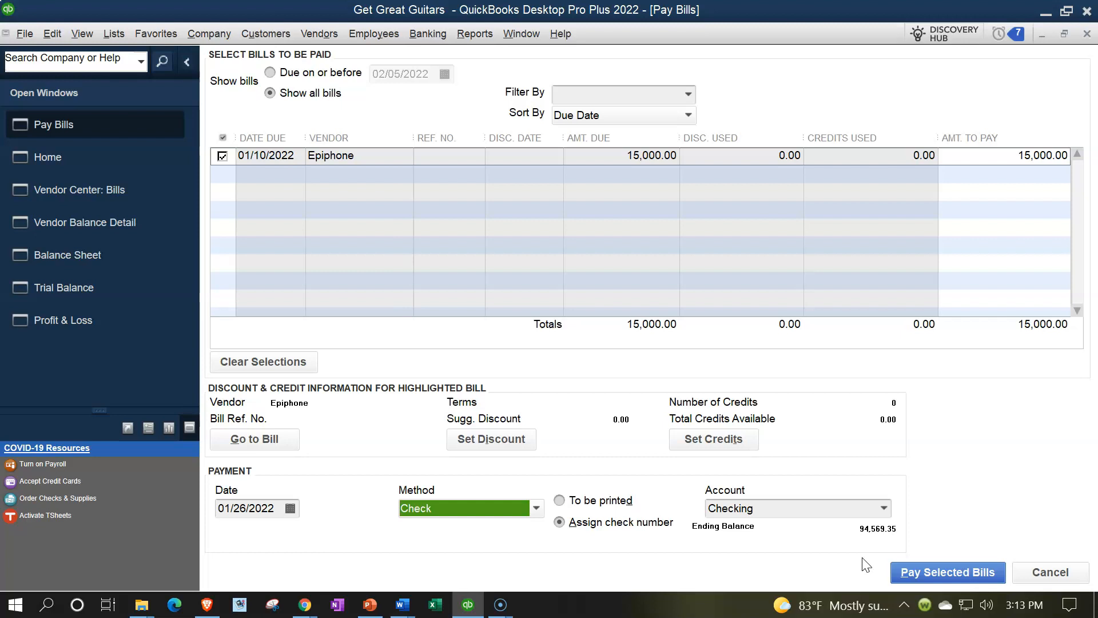
Pay the selected Epiphone bill, let QuickBooks assign the check number, and close the payment summary
{"action": "left_click", "coordinate": [904, 572]}
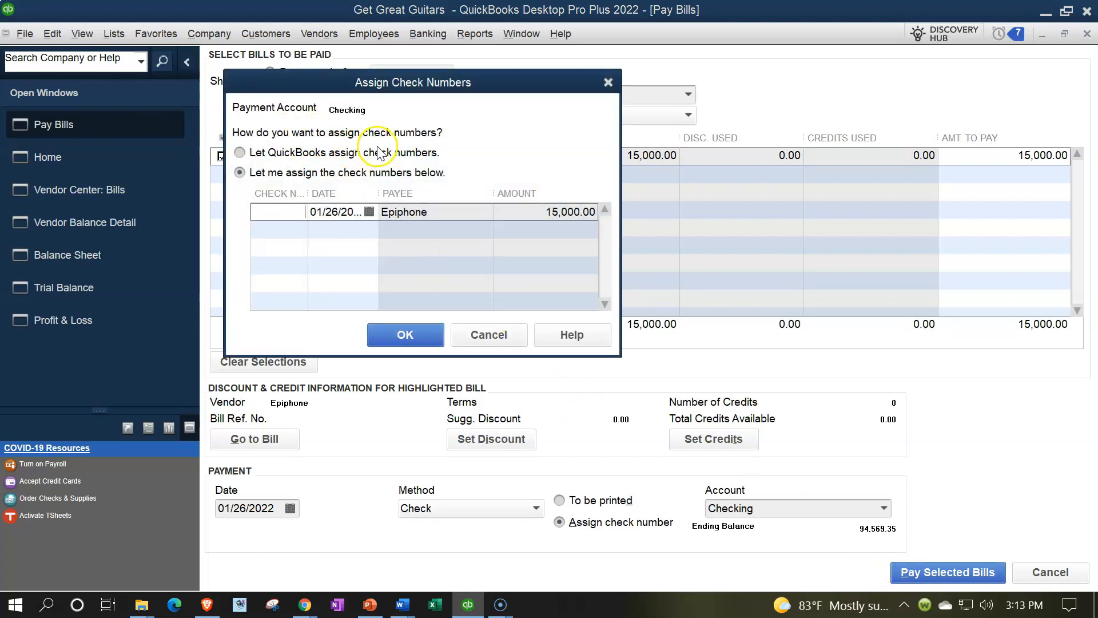
{"action": "left_click", "coordinate": [279, 214]}
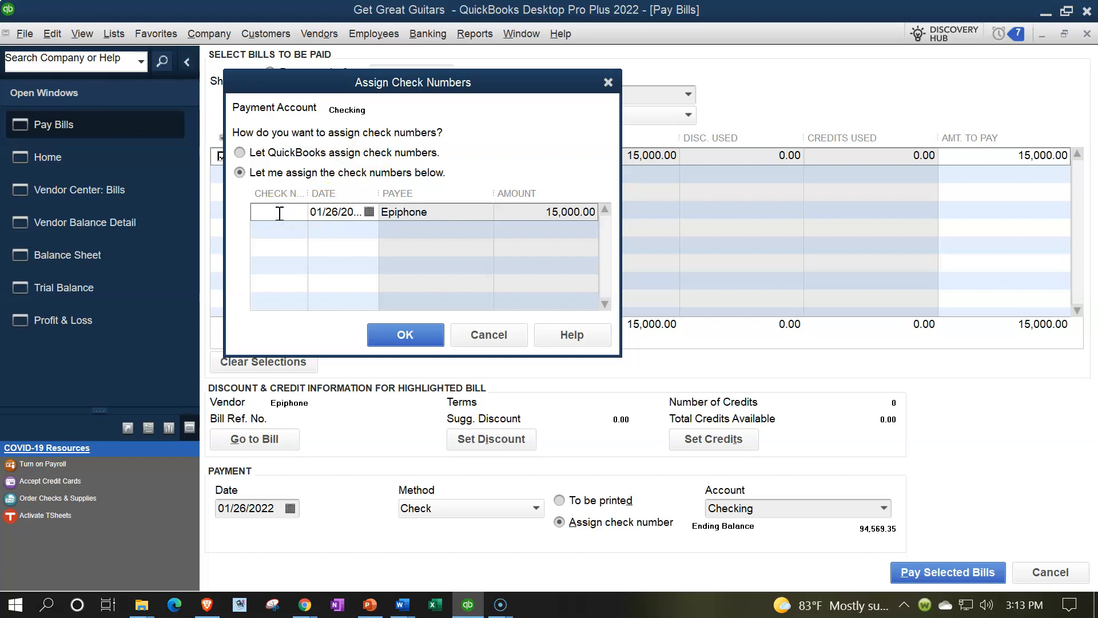
{"action": "left_click", "coordinate": [240, 152]}
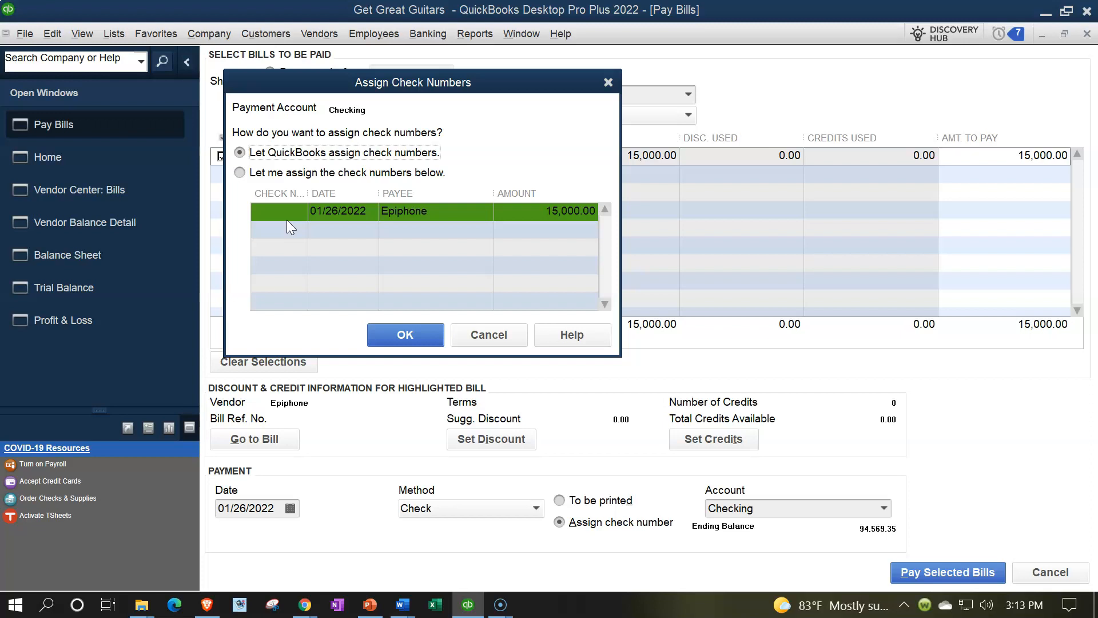
{"action": "left_click", "coordinate": [240, 172]}
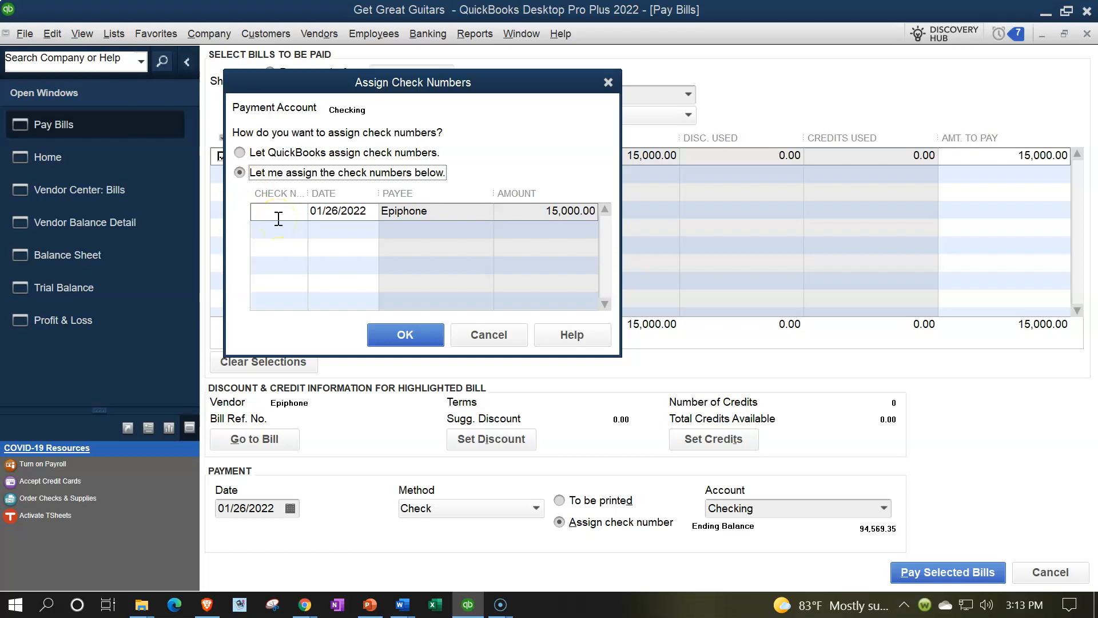
{"action": "left_click", "coordinate": [240, 152]}
{"action": "left_click", "coordinate": [406, 336]}
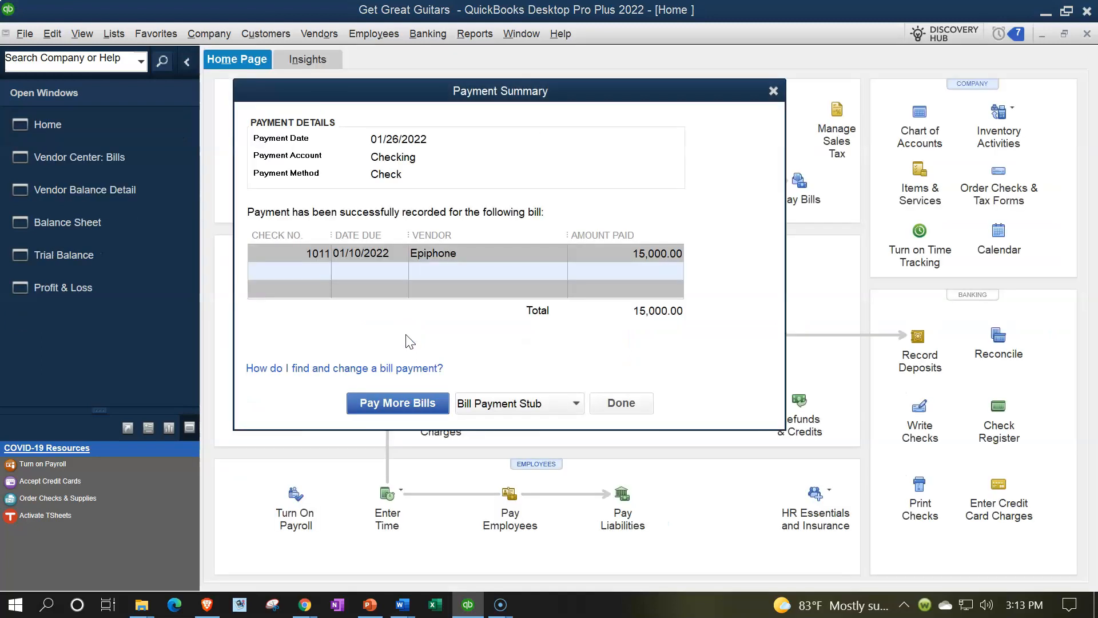
{"action": "left_click", "coordinate": [319, 269]}
{"action": "left_click", "coordinate": [773, 91]}
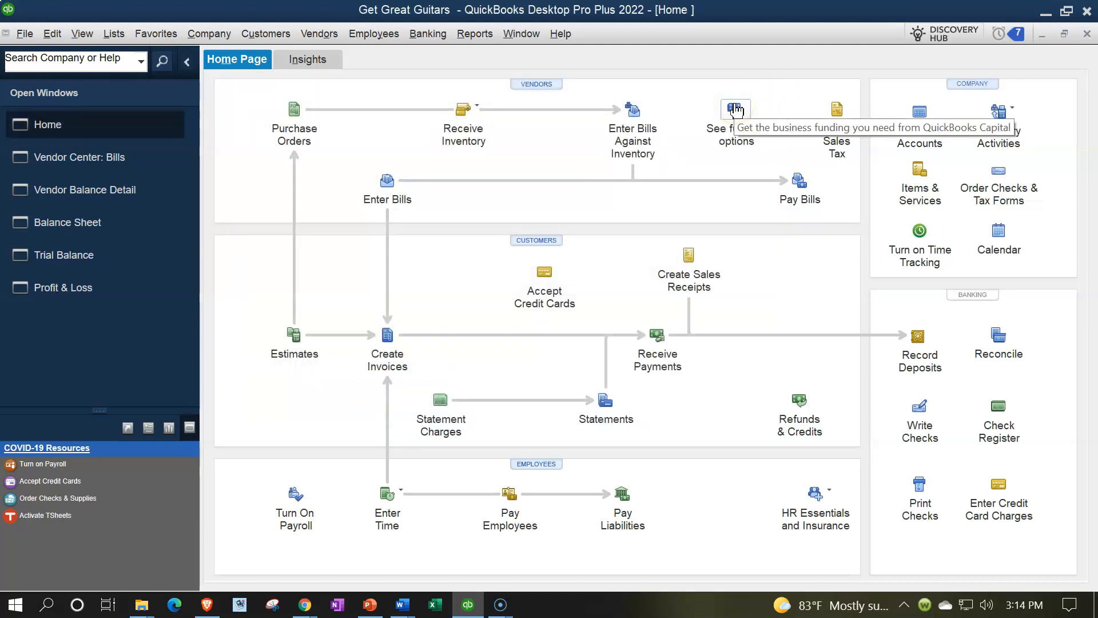
Open the Checking register from the Chart of Accounts to review the Epiphone bill payment, and close both windows
{"action": "left_click", "coordinate": [114, 36]}
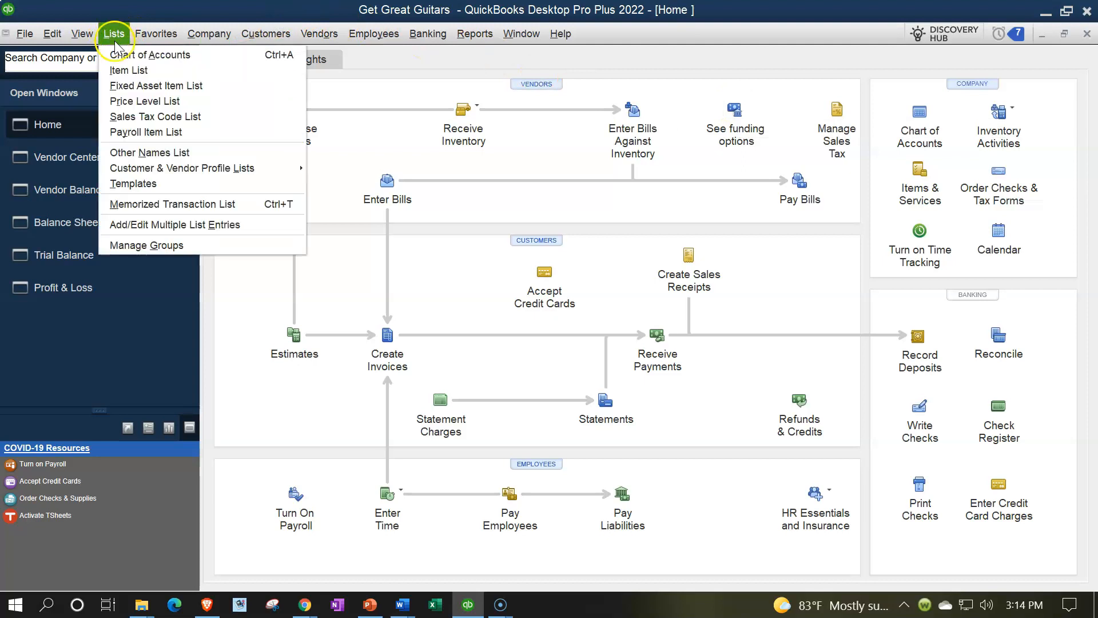
{"action": "left_click", "coordinate": [119, 54]}
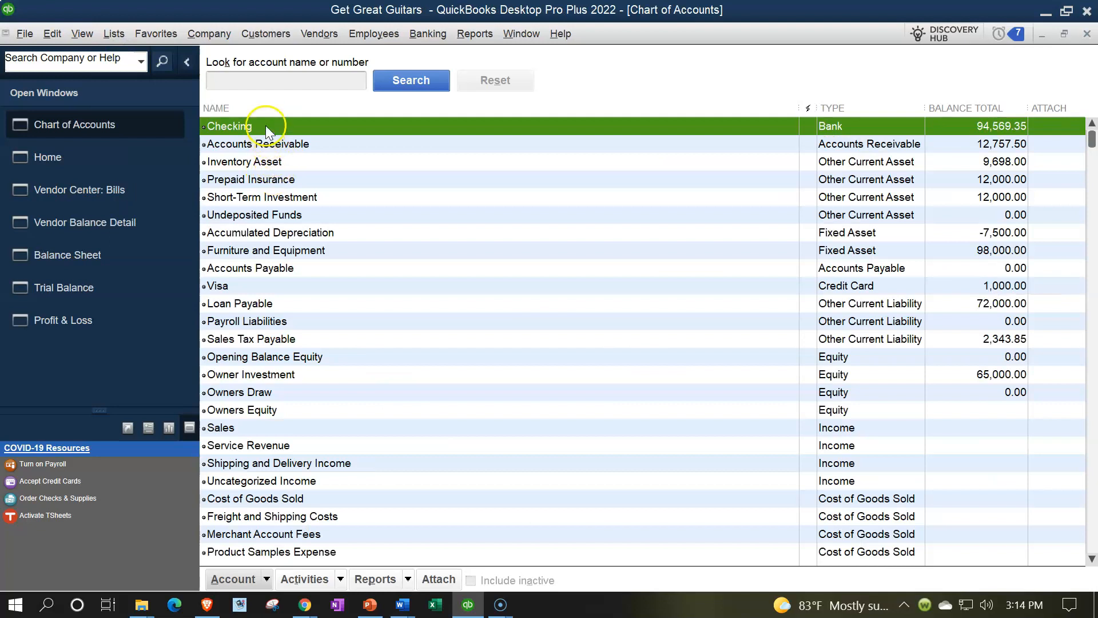
{"action": "double_click", "coordinate": [263, 126]}
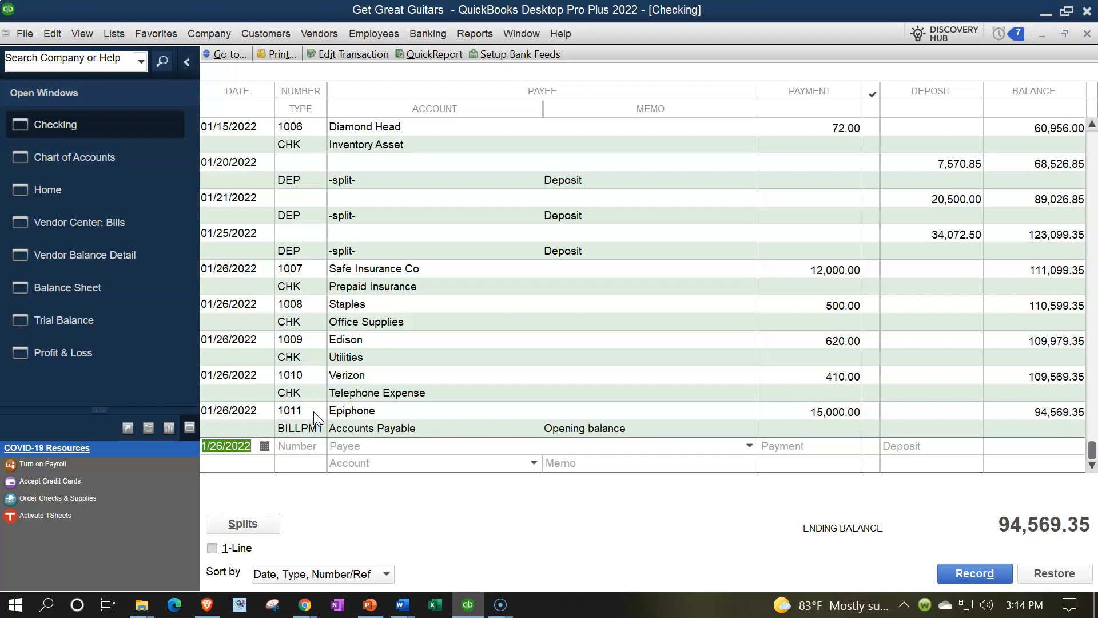
{"action": "left_click", "coordinate": [1089, 35]}
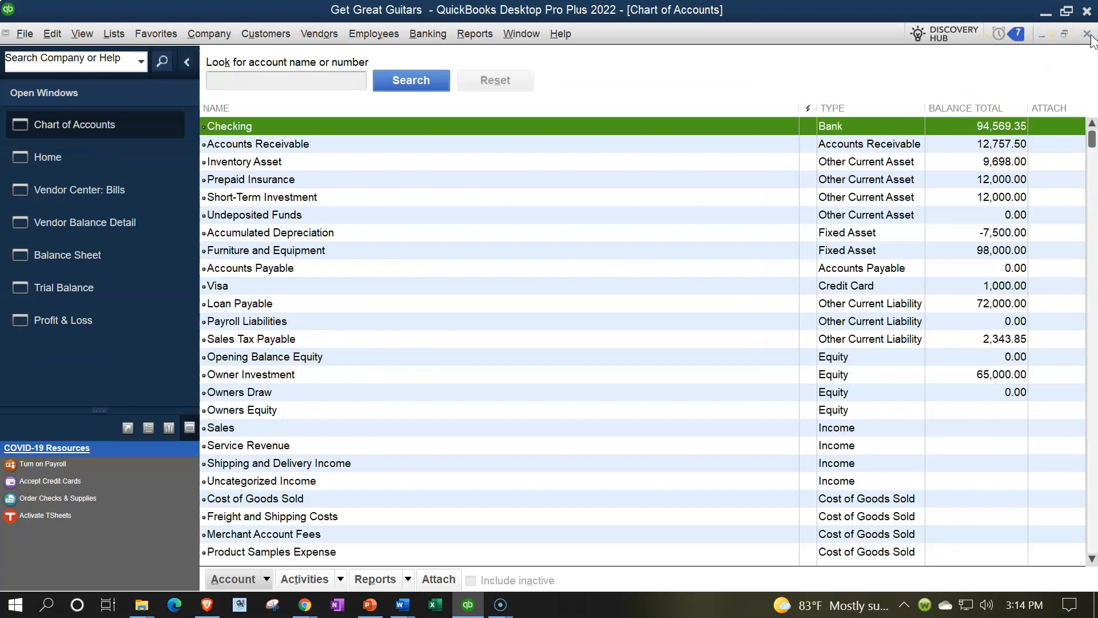
{"action": "left_click", "coordinate": [1088, 34]}
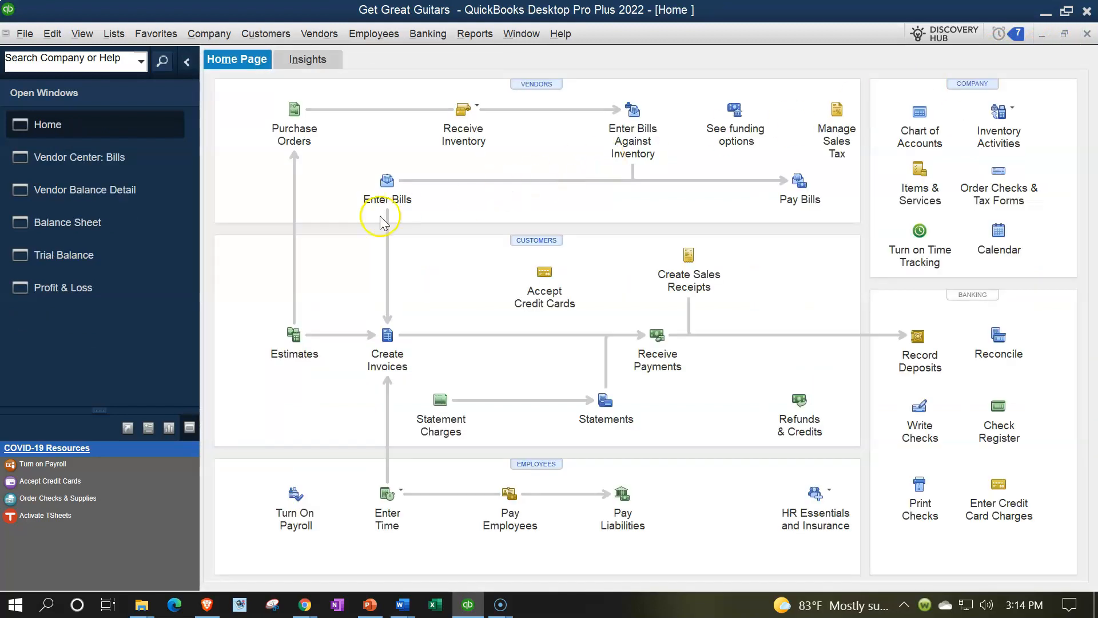
Return to the Trial Balance and drill into the Checking balance to locate the Epiphone bill payment
{"action": "left_click", "coordinate": [108, 254]}
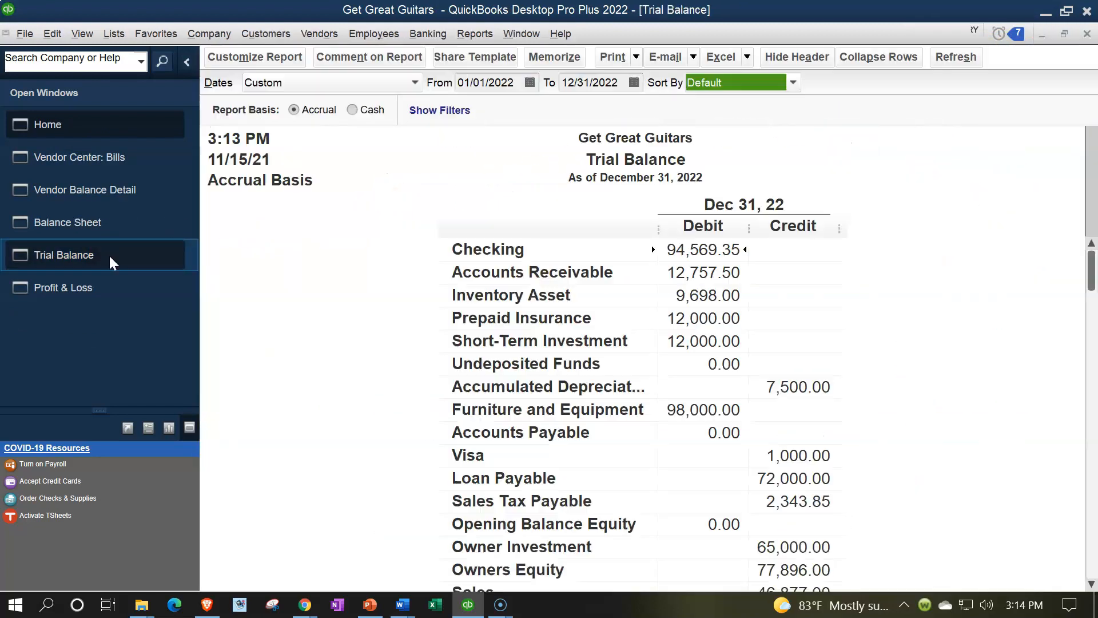
{"action": "double_click", "coordinate": [710, 251]}
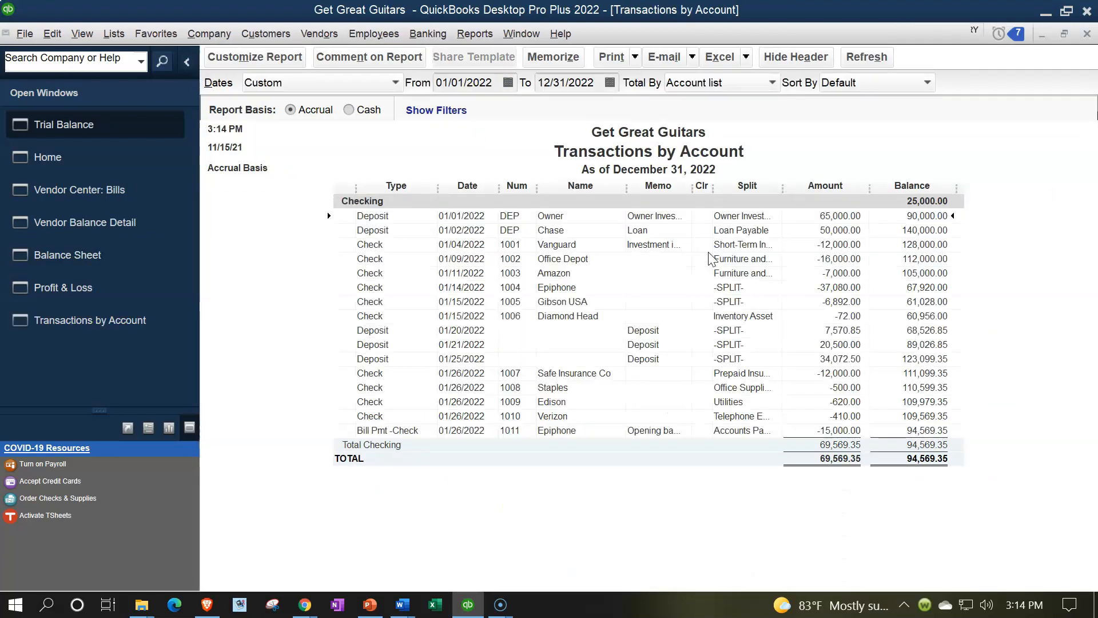
{"action": "left_click", "coordinate": [838, 433]}
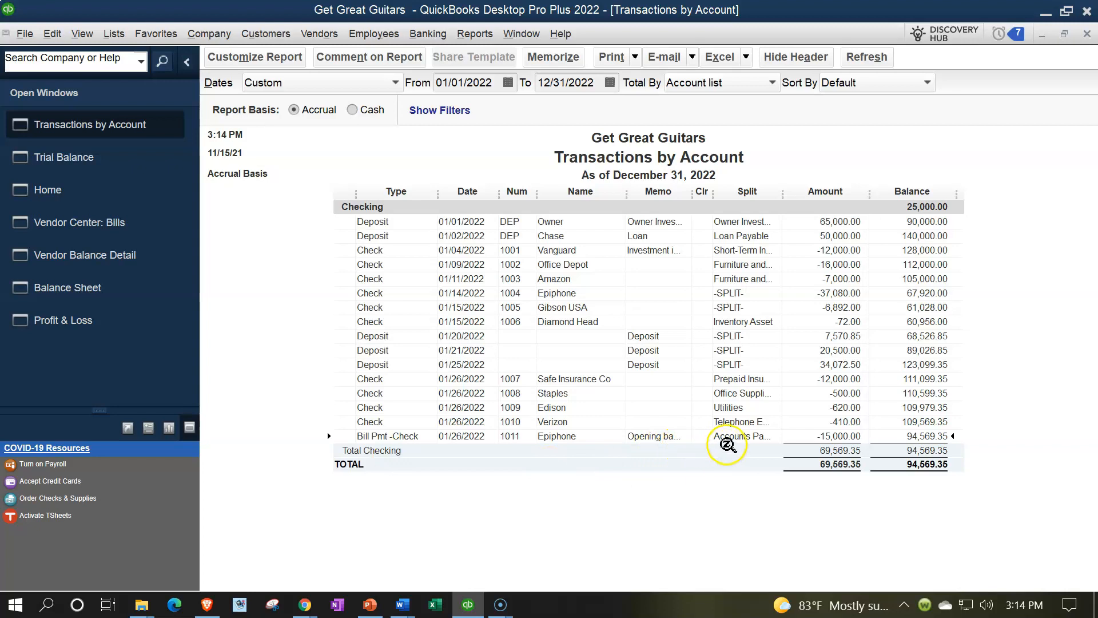
Open the Epiphone bill payment check and the Verizon check to compare their forms, and close them and the Checking transactions report
{"action": "double_click", "coordinate": [833, 436]}
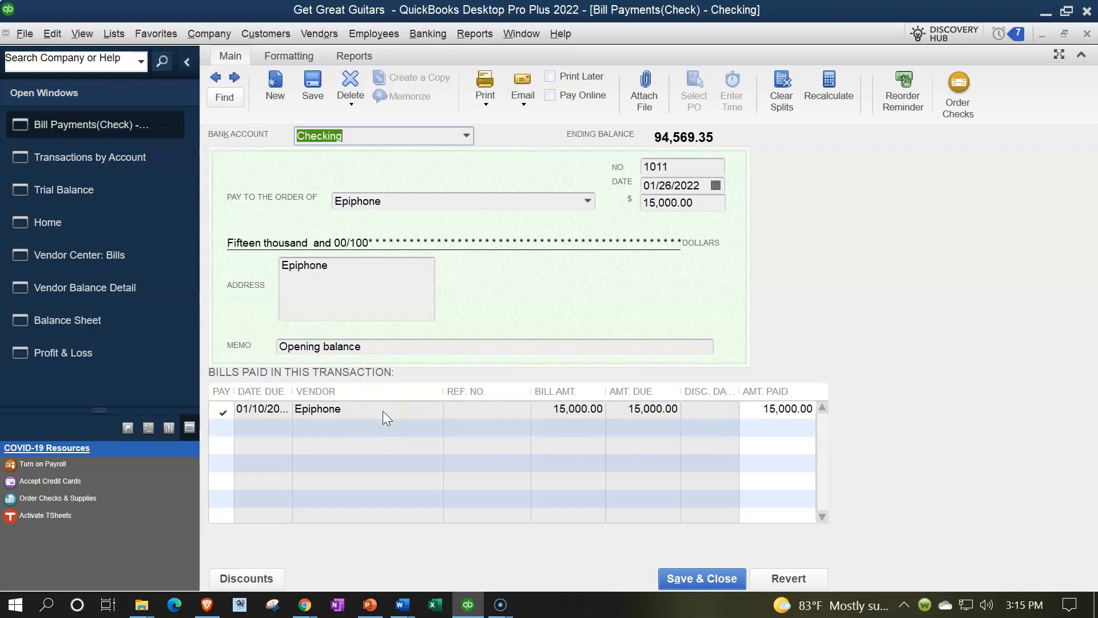
{"action": "left_click", "coordinate": [1087, 36]}
{"action": "double_click", "coordinate": [418, 423]}
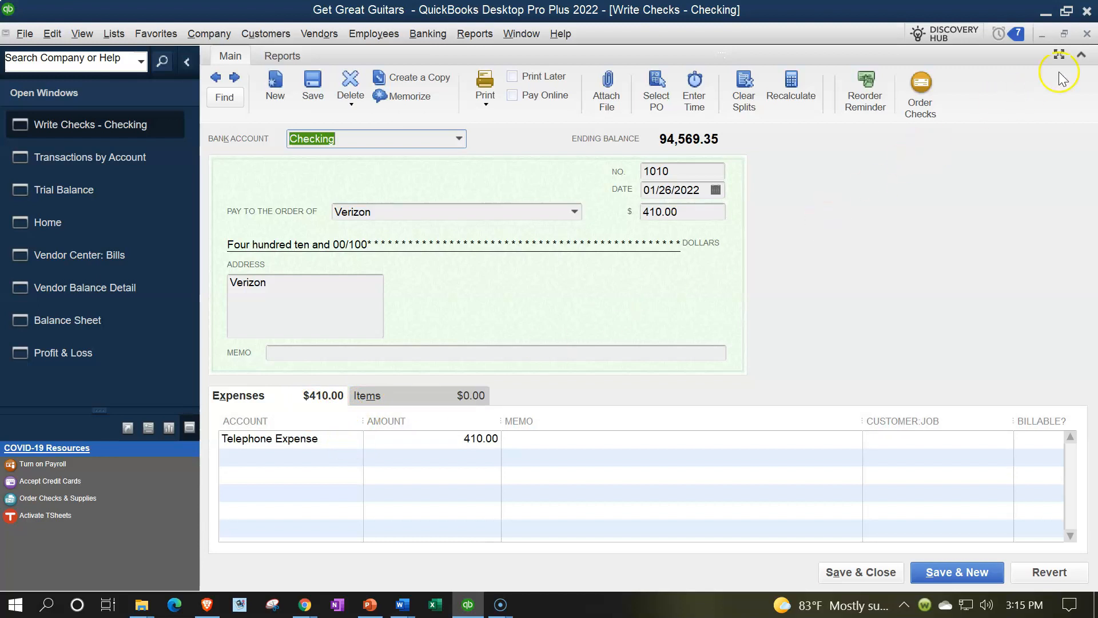
{"action": "left_click", "coordinate": [1088, 34]}
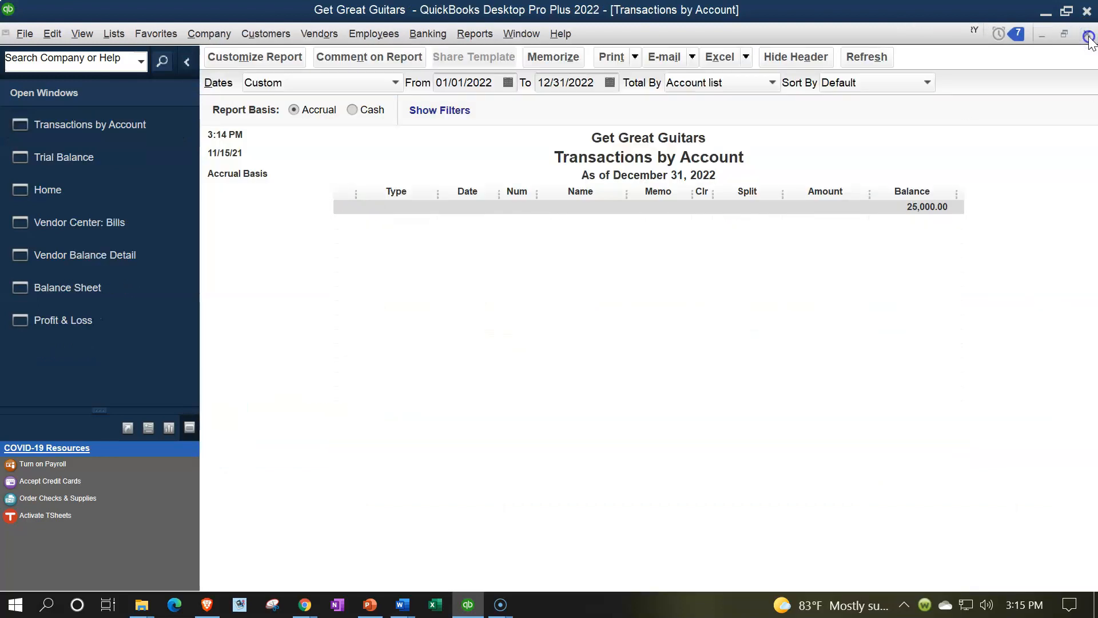
{"action": "left_click", "coordinate": [1088, 35]}
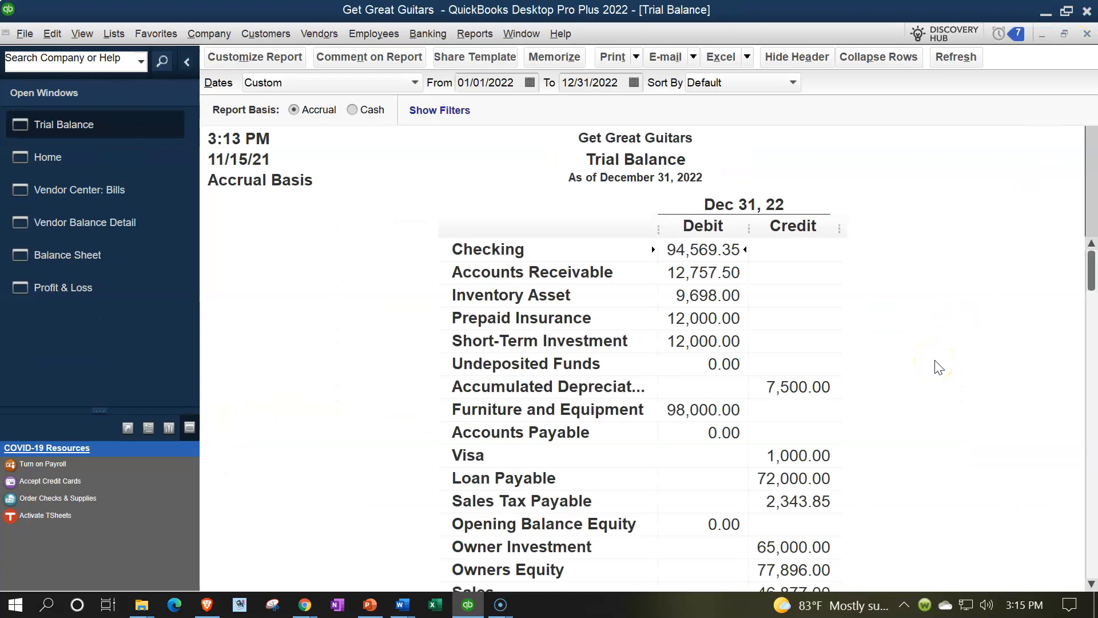
Drill into the Accounts Payable balance on the Trial Balance to review the Epiphone bill payment, and close the detail report
{"action": "scroll", "coordinate": [938, 366], "scroll_direction": "down", "scroll_amount": 1}
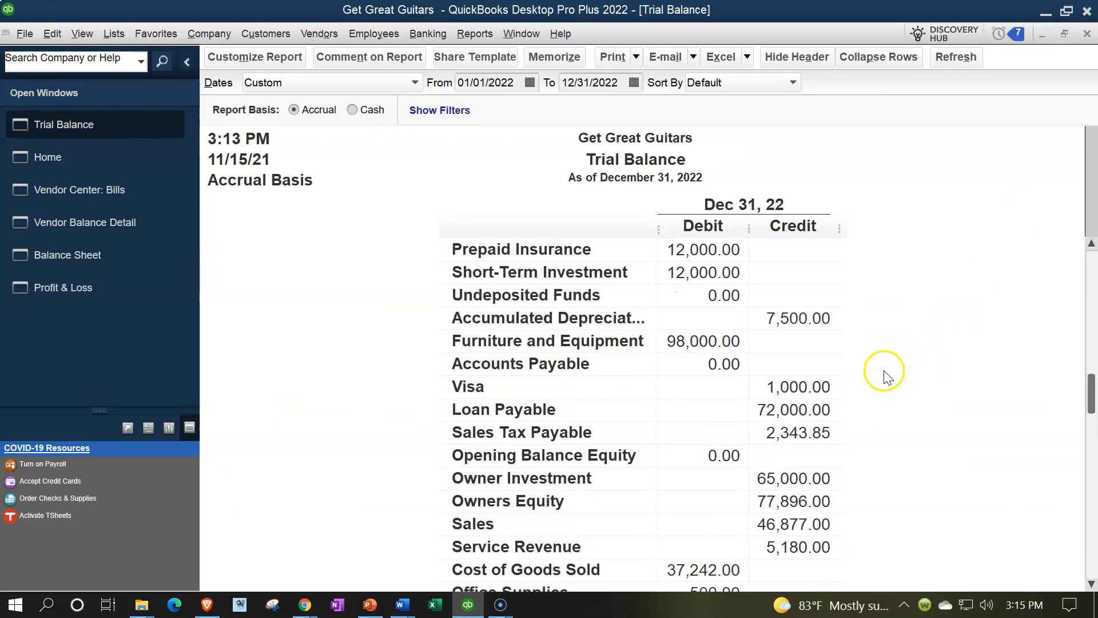
{"action": "double_click", "coordinate": [707, 366]}
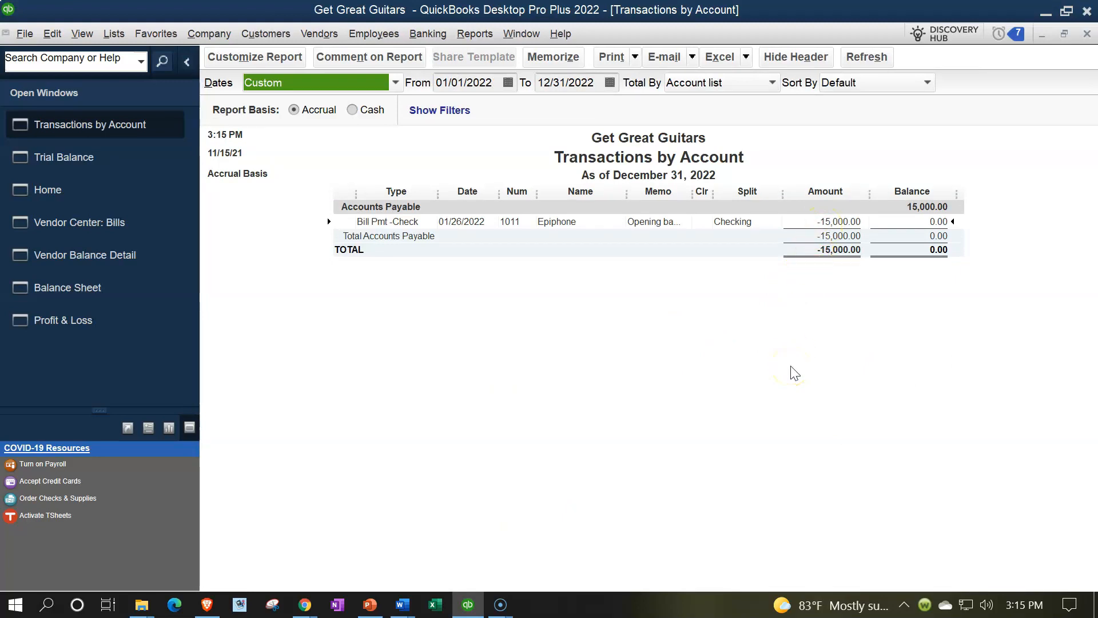
{"action": "left_click", "coordinate": [784, 382]}
{"action": "left_click", "coordinate": [810, 351]}
{"action": "left_click", "coordinate": [886, 298]}
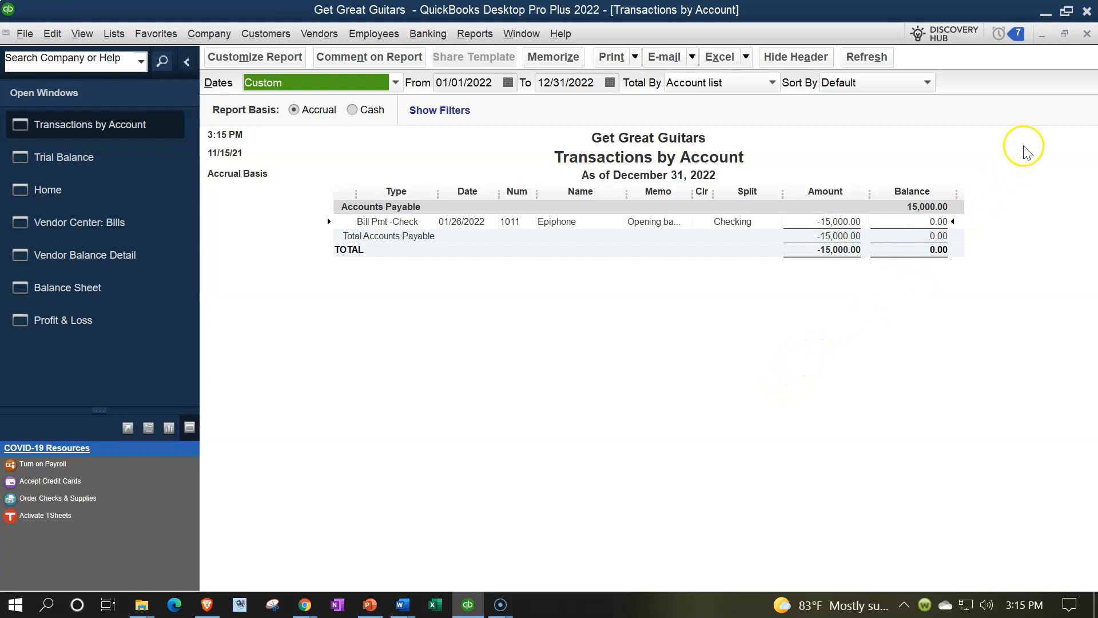
{"action": "left_click", "coordinate": [1086, 35]}
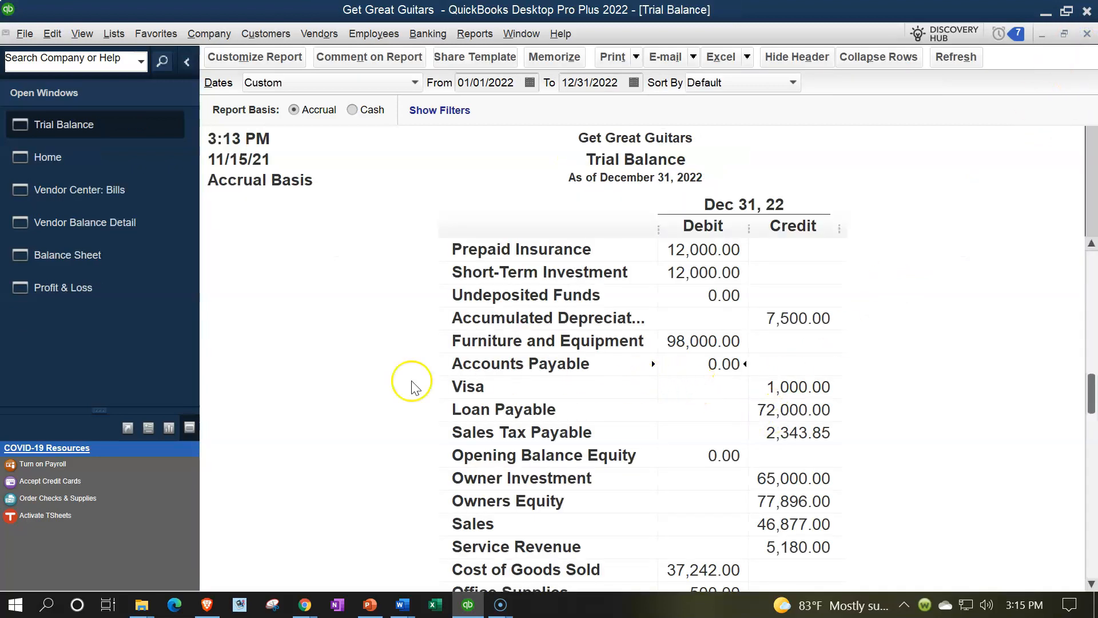
Switch to the Balance Sheet and examine the Checking and Accounts Payable balances
{"action": "left_click", "coordinate": [91, 264]}
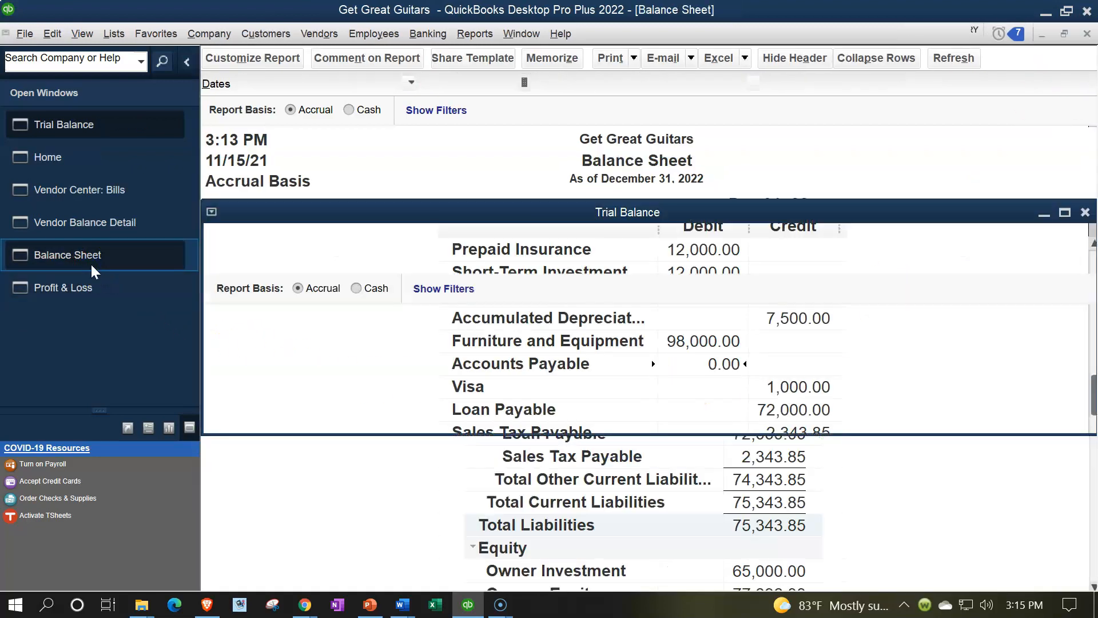
{"action": "scroll", "coordinate": [484, 406], "scroll_direction": "up", "scroll_amount": 5}
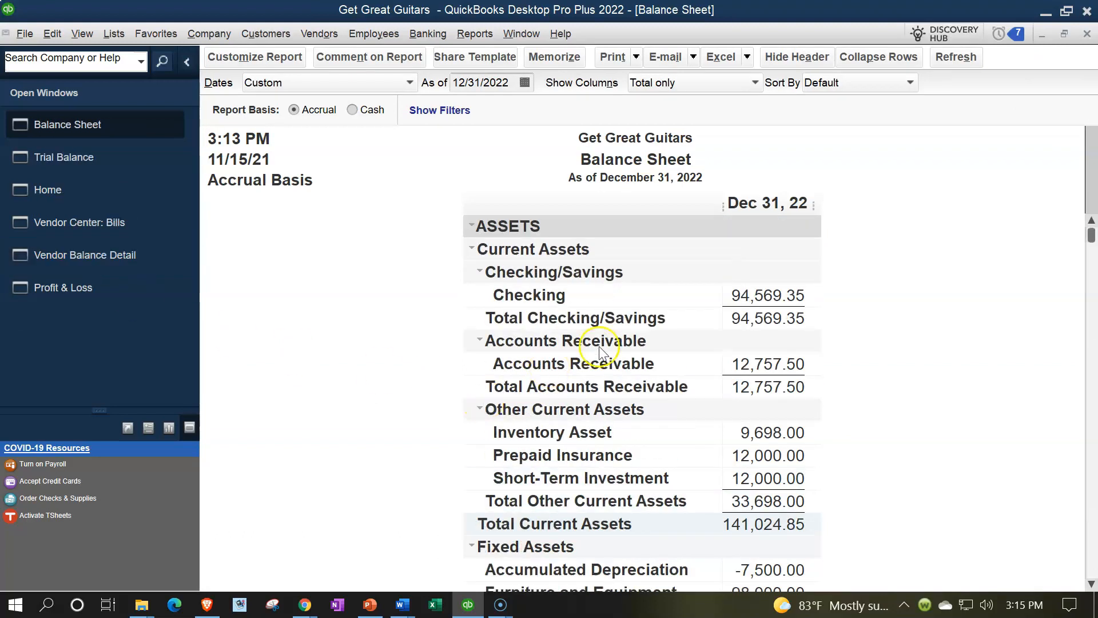
{"action": "scroll", "coordinate": [793, 298], "scroll_direction": "down", "scroll_amount": 1}
{"action": "scroll", "coordinate": [793, 299], "scroll_direction": "down", "scroll_amount": 3}
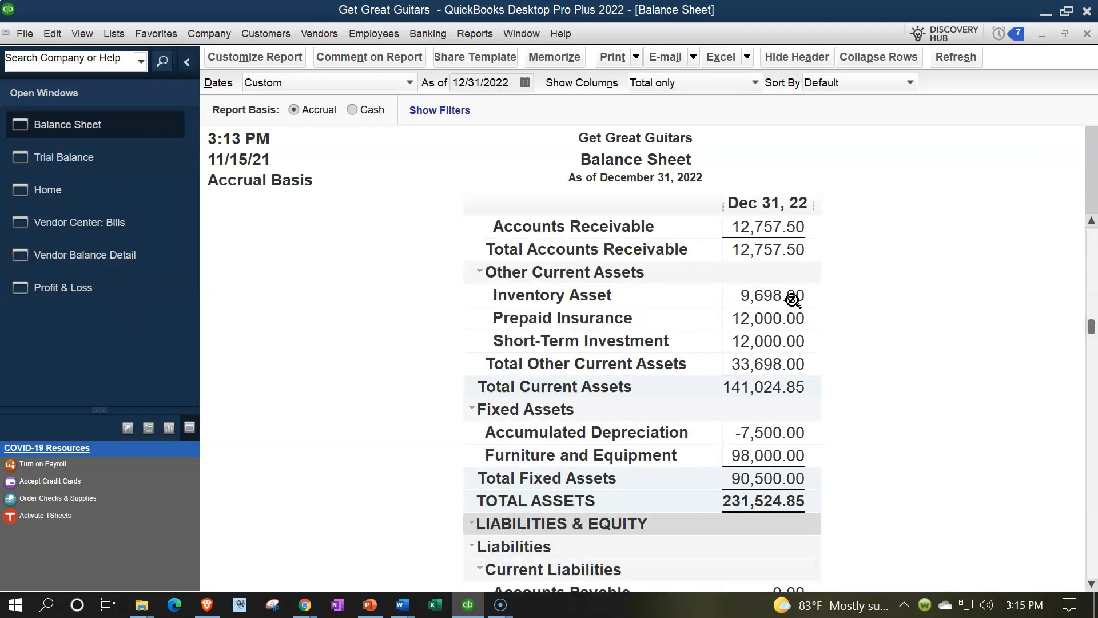
{"action": "left_click", "coordinate": [770, 465]}
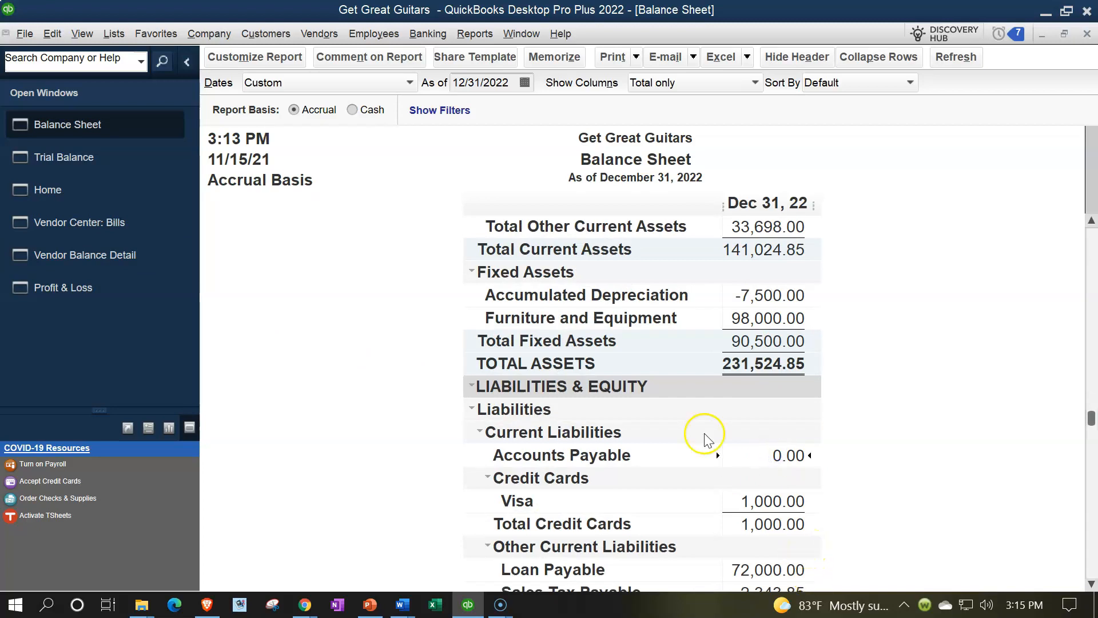
Customize the Balance Sheet's advanced options to display Active rows
{"action": "left_click", "coordinate": [275, 64]}
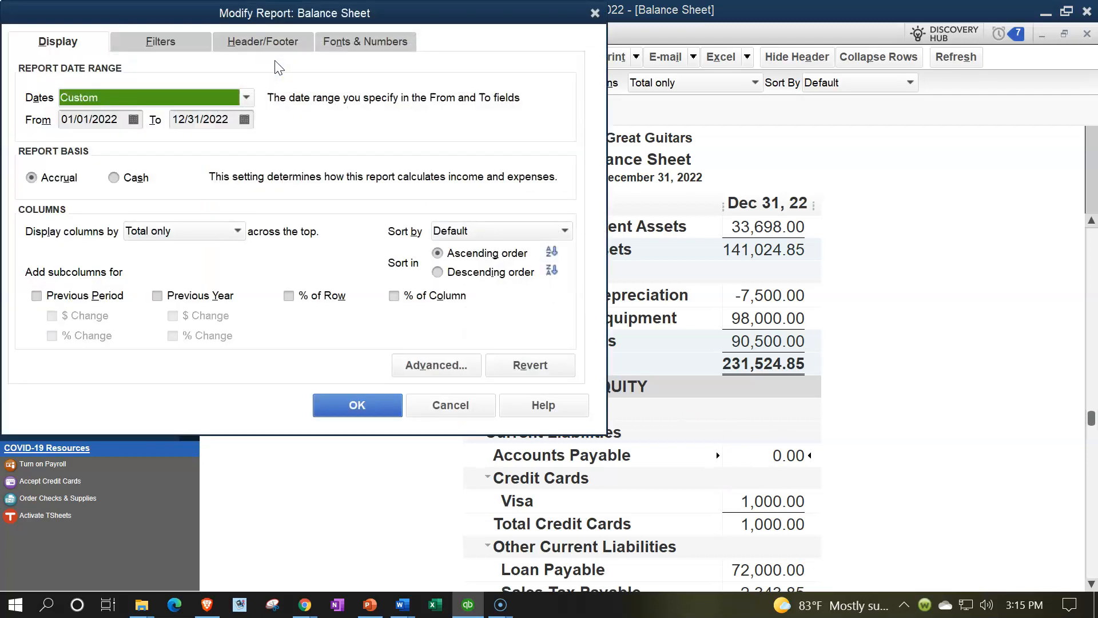
{"action": "left_click", "coordinate": [436, 365]}
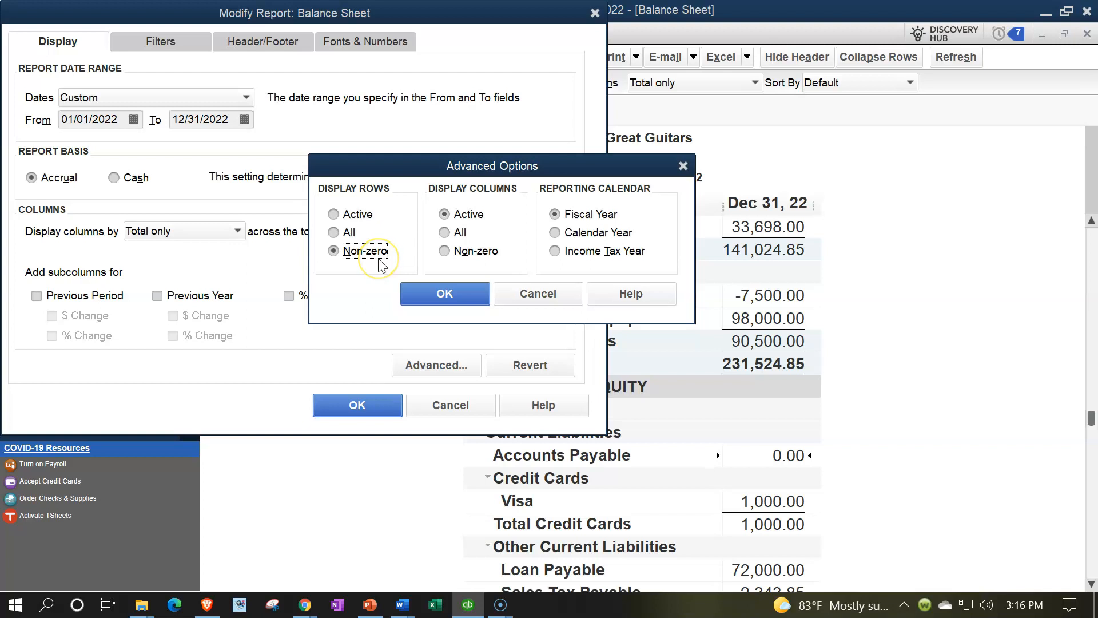
{"action": "left_click", "coordinate": [335, 214]}
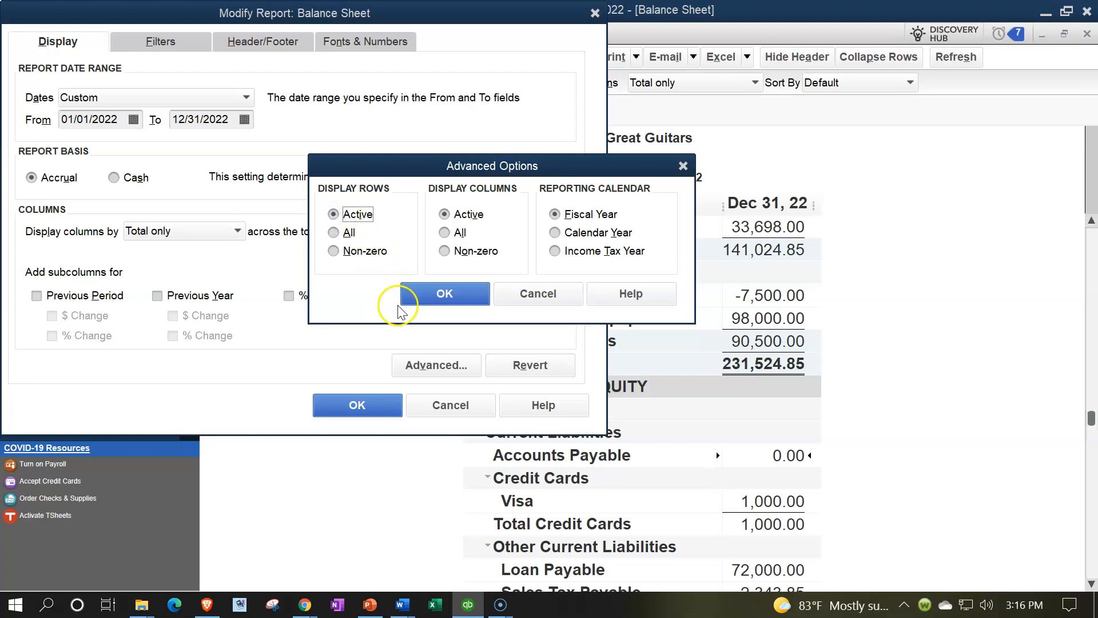
{"action": "left_click", "coordinate": [420, 298]}
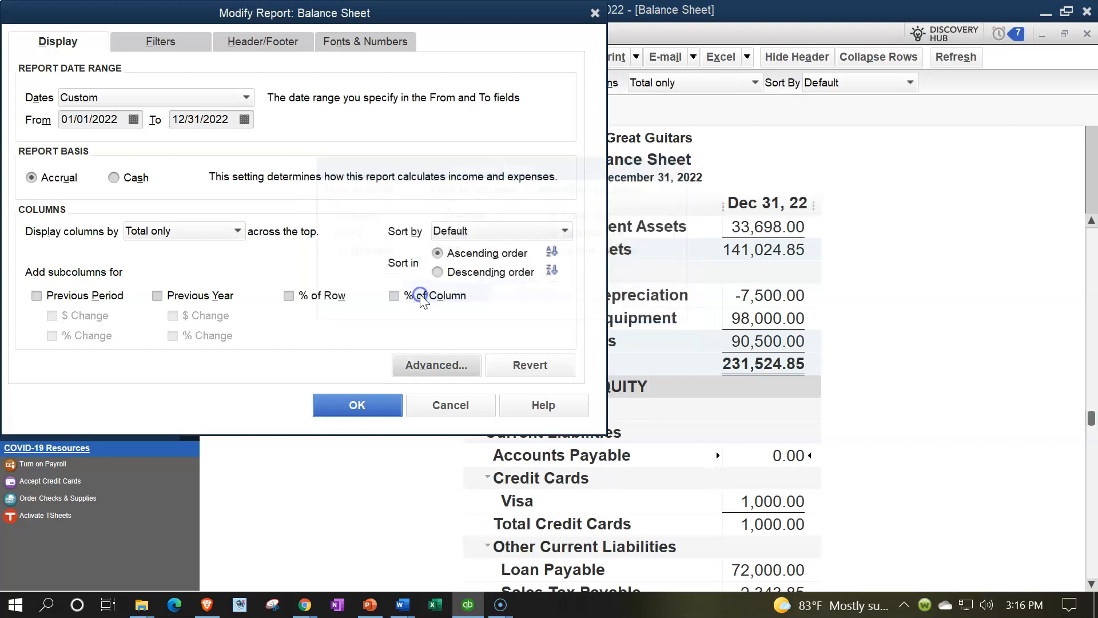
{"action": "left_click", "coordinate": [361, 403]}
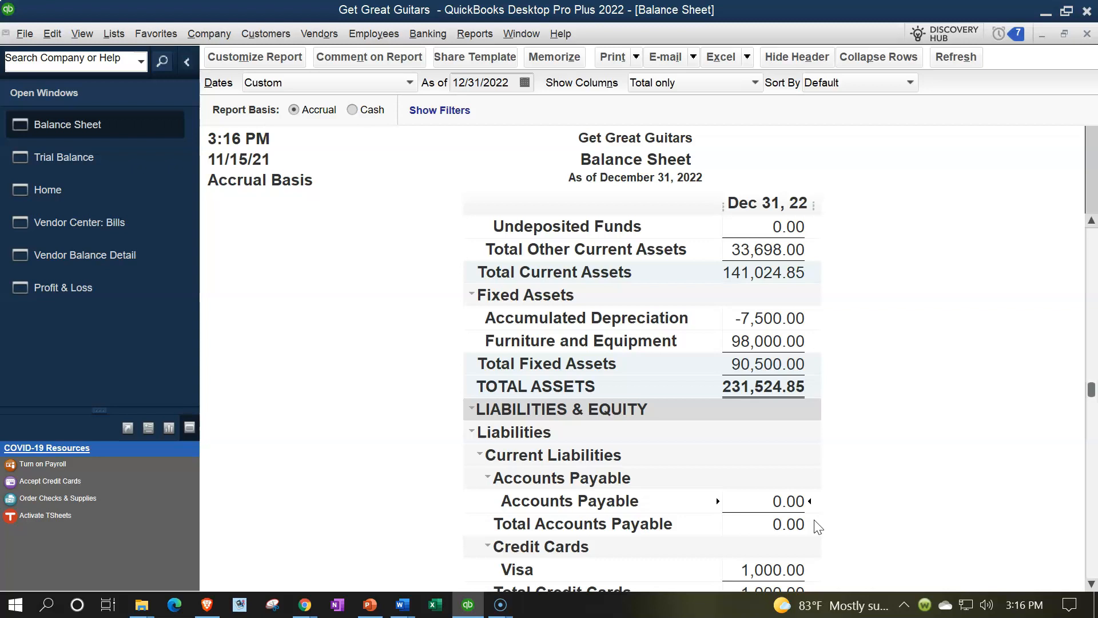
Set the Balance Sheet's advanced row display option back to Non-zero and look over the refreshed report
{"action": "left_click", "coordinate": [269, 57]}
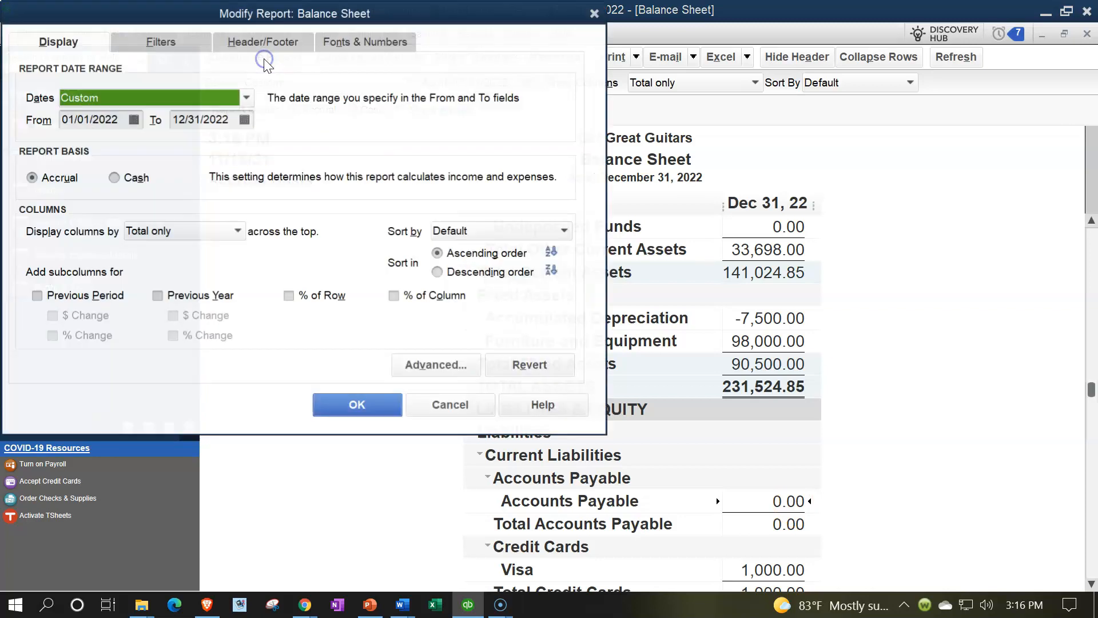
{"action": "left_click", "coordinate": [418, 365]}
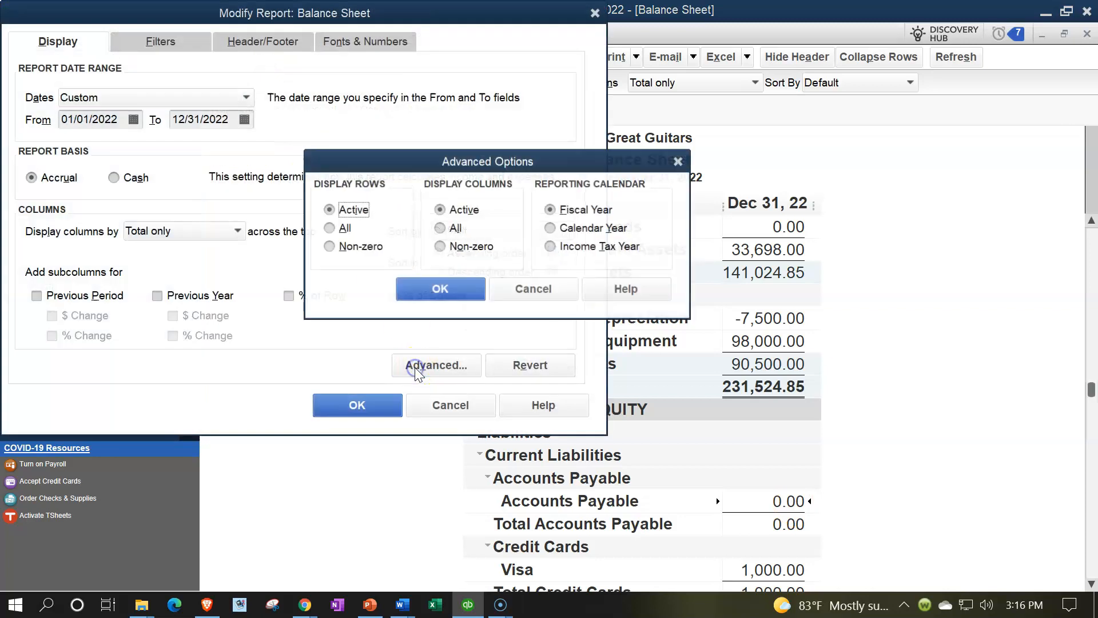
{"action": "left_click", "coordinate": [330, 246]}
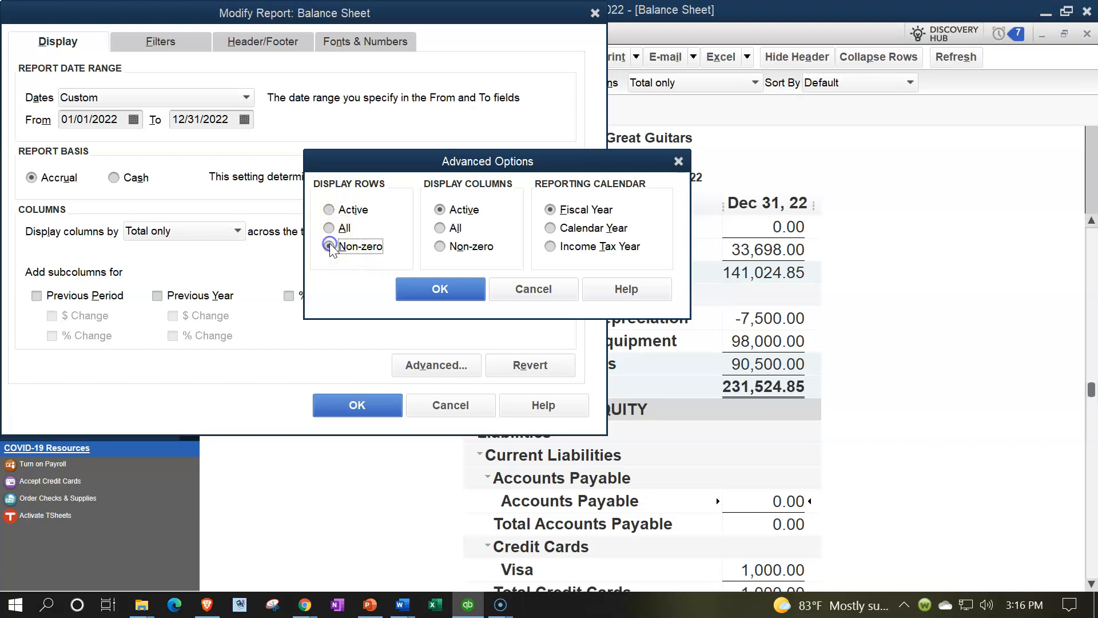
{"action": "left_click", "coordinate": [437, 289]}
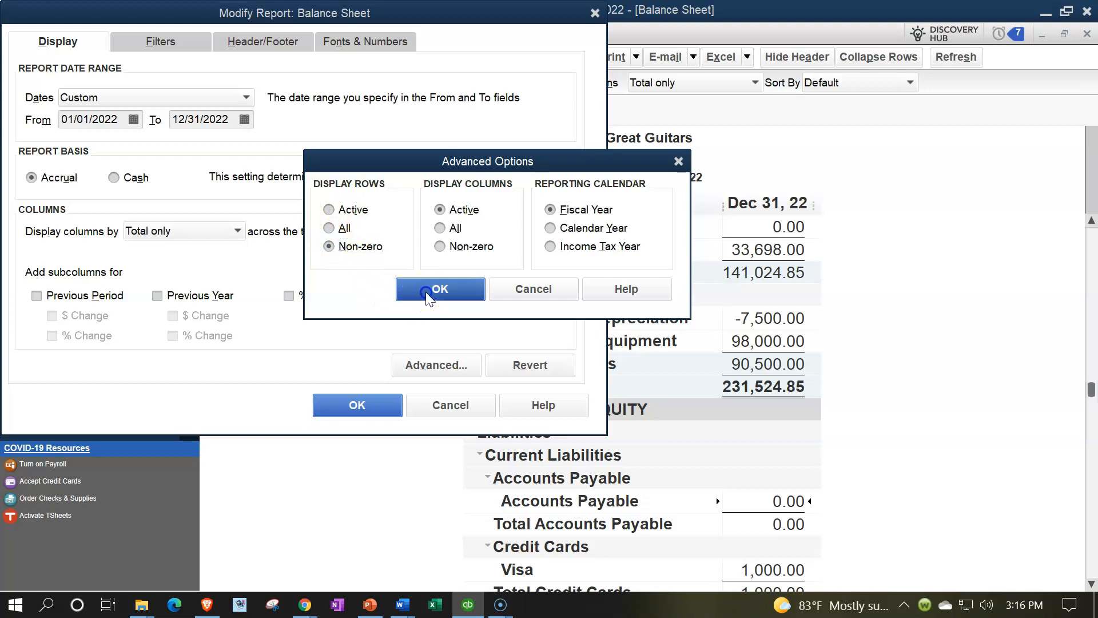
{"action": "left_click", "coordinate": [376, 405]}
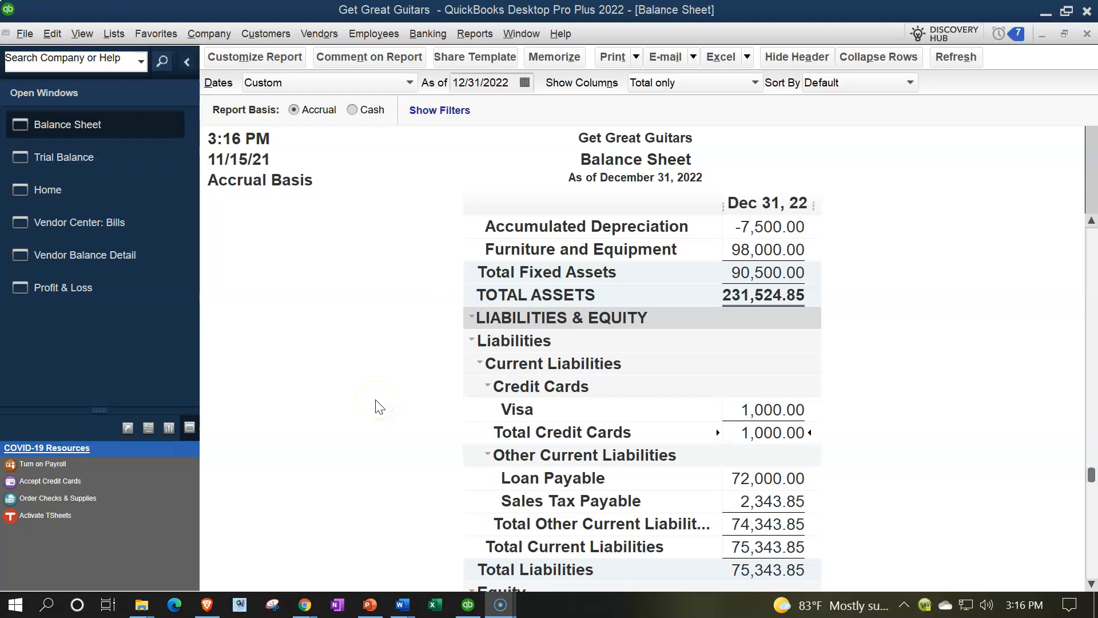
{"action": "scroll", "coordinate": [377, 406], "scroll_direction": "up", "scroll_amount": 2}
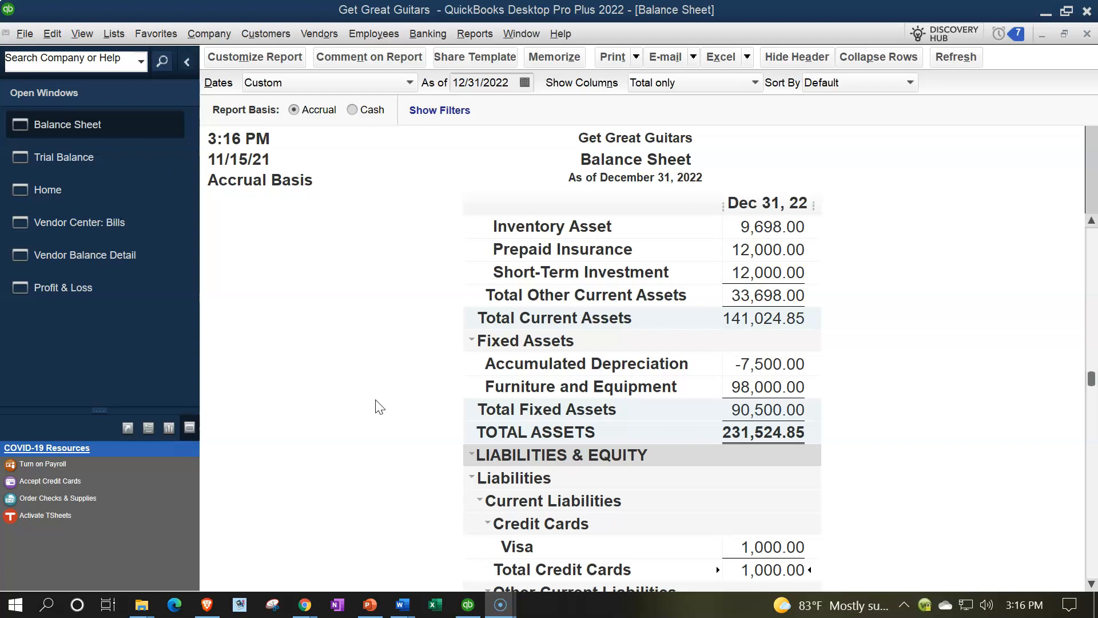
{"action": "scroll", "coordinate": [376, 407], "scroll_direction": "up", "scroll_amount": 3}
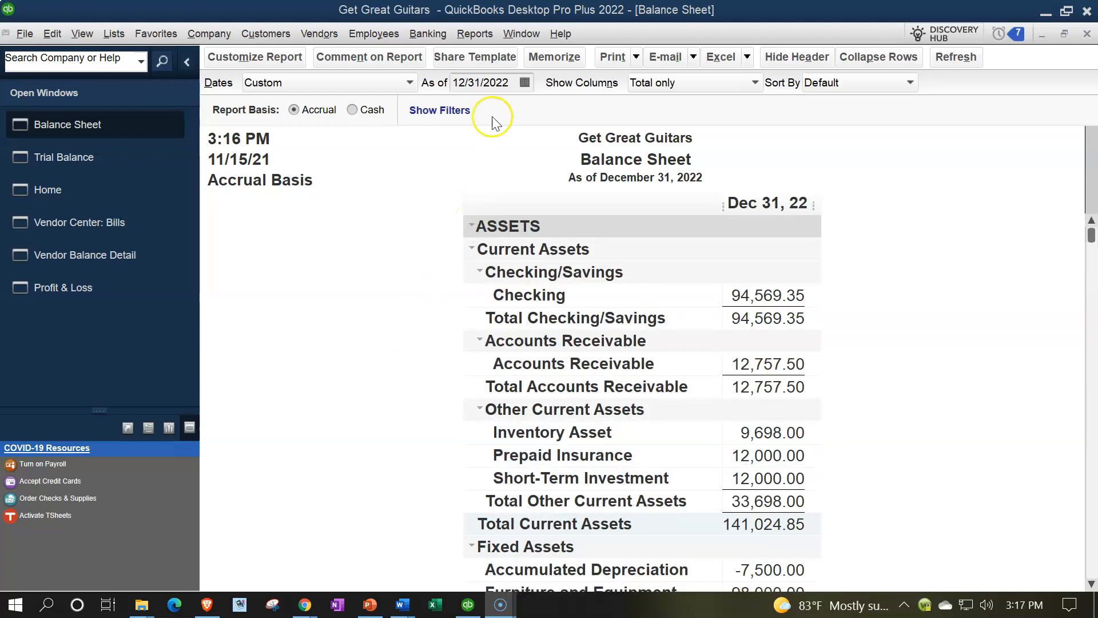
Review the Epiphone bill and its payment in the Vendor Balance Detail report
{"action": "left_click", "coordinate": [129, 222]}
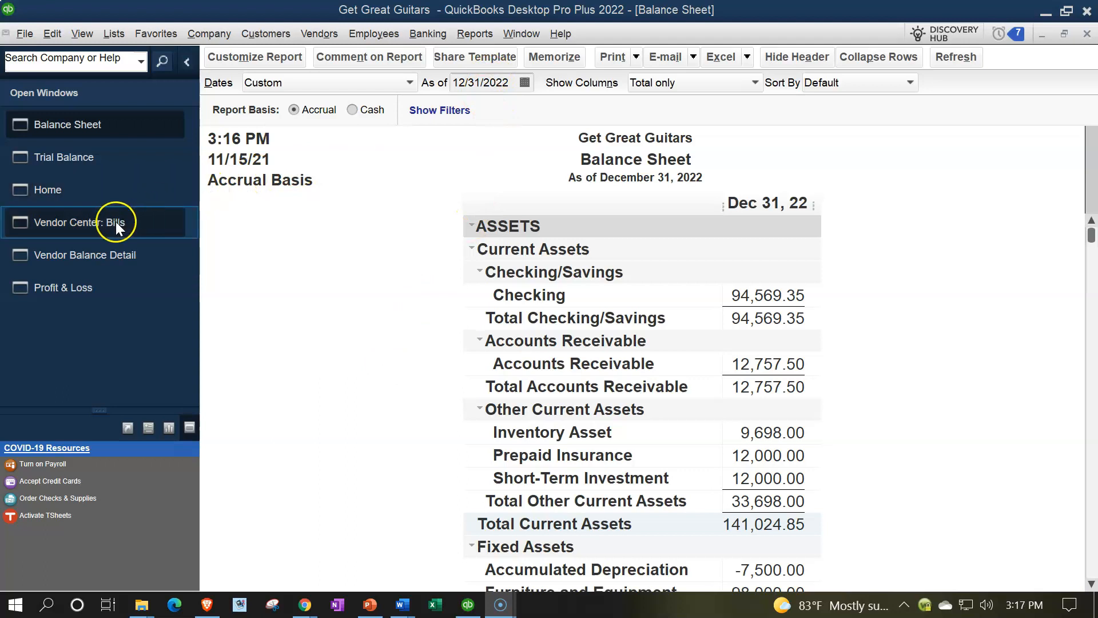
{"action": "left_click", "coordinate": [110, 256]}
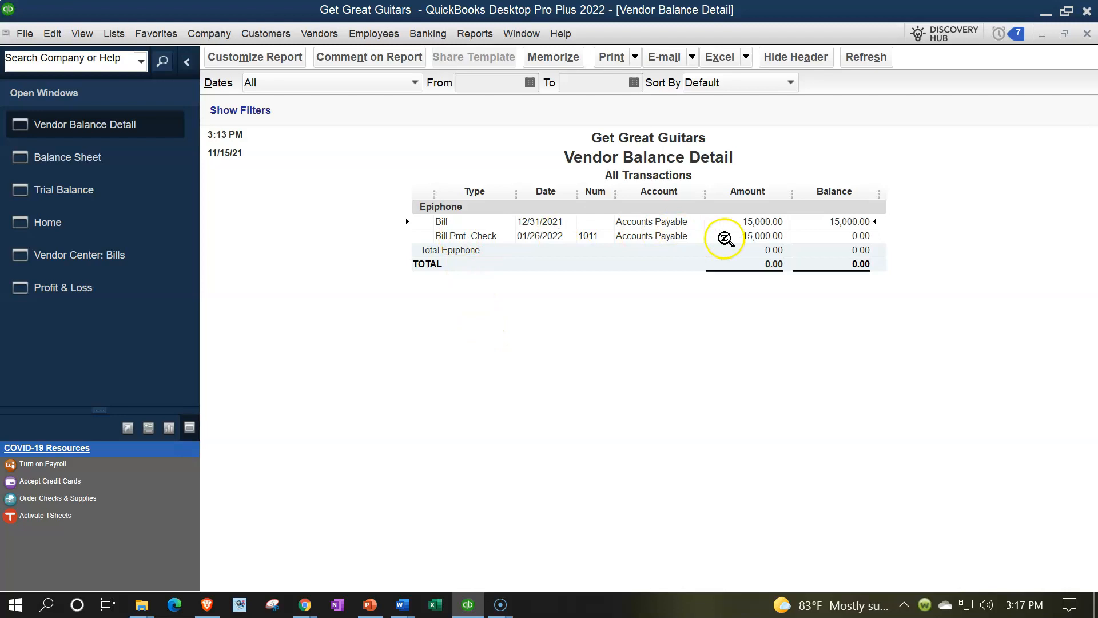
{"action": "left_click", "coordinate": [758, 236]}
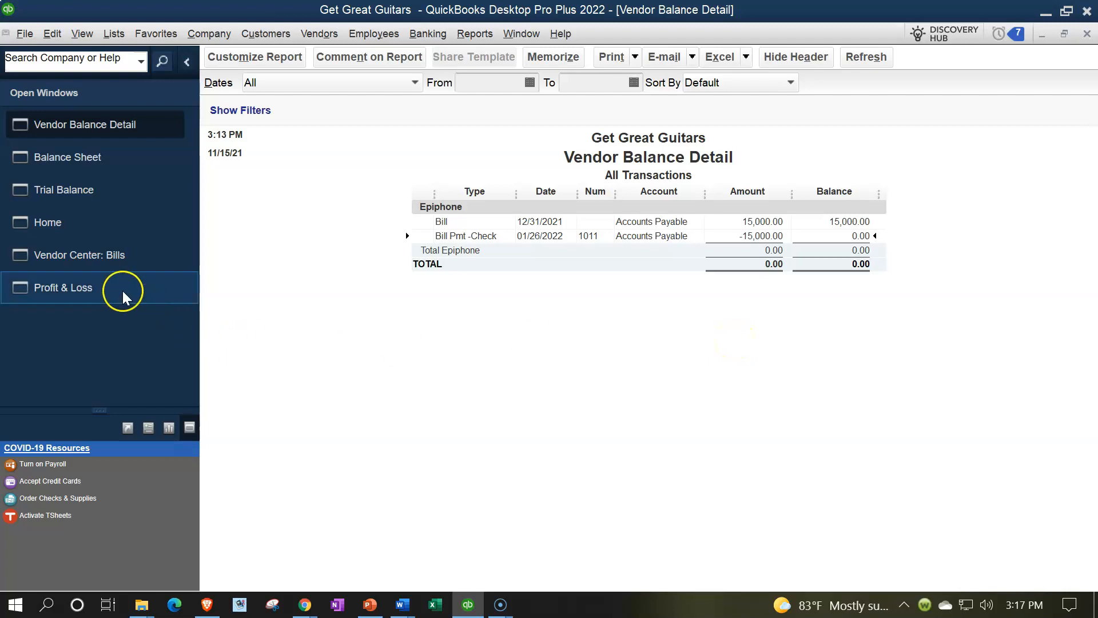
Open the Vendor Center's bill transactions and filter them by All Bills
{"action": "left_click", "coordinate": [77, 258]}
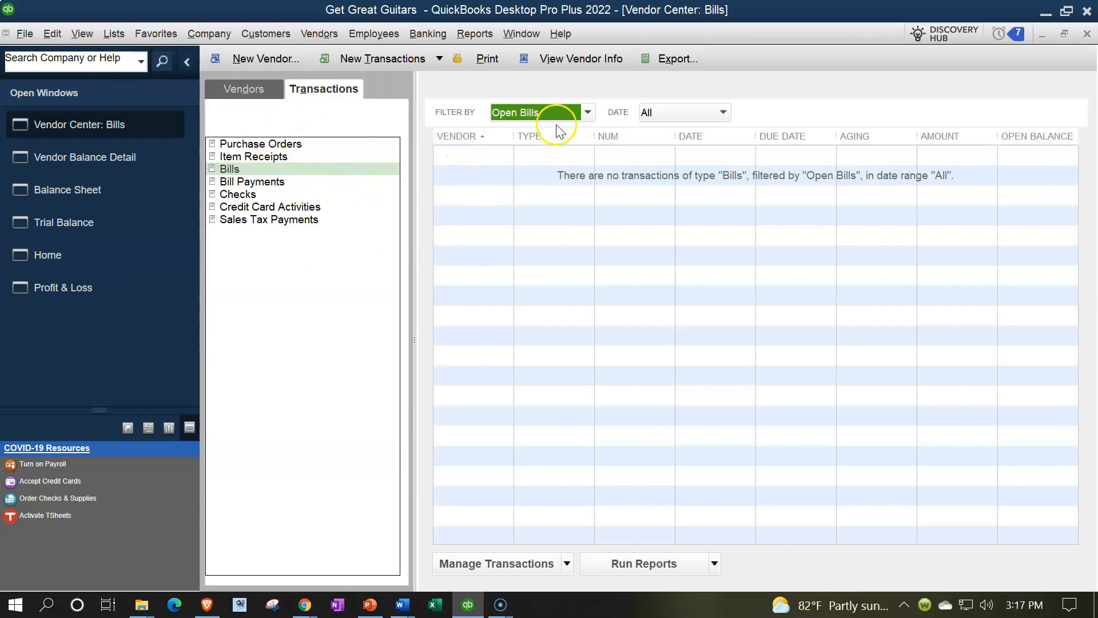
{"action": "left_click", "coordinate": [587, 113]}
{"action": "left_click", "coordinate": [511, 130]}
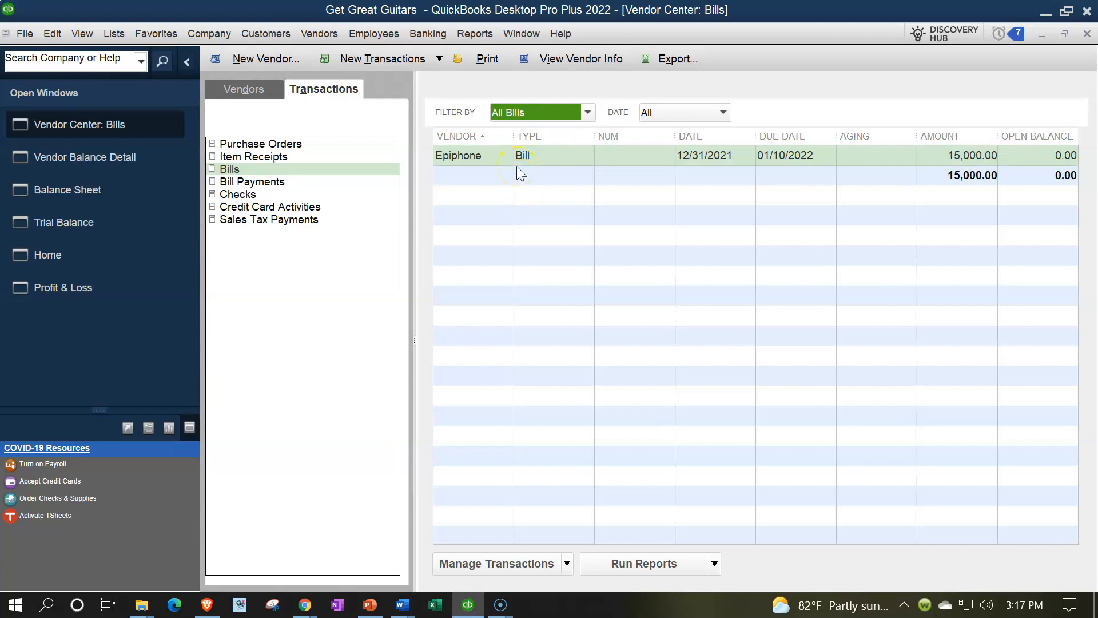
Show All Vendors in the Vendor Center's vendor list and select Epiphone to view its transactions
{"action": "left_click", "coordinate": [249, 92]}
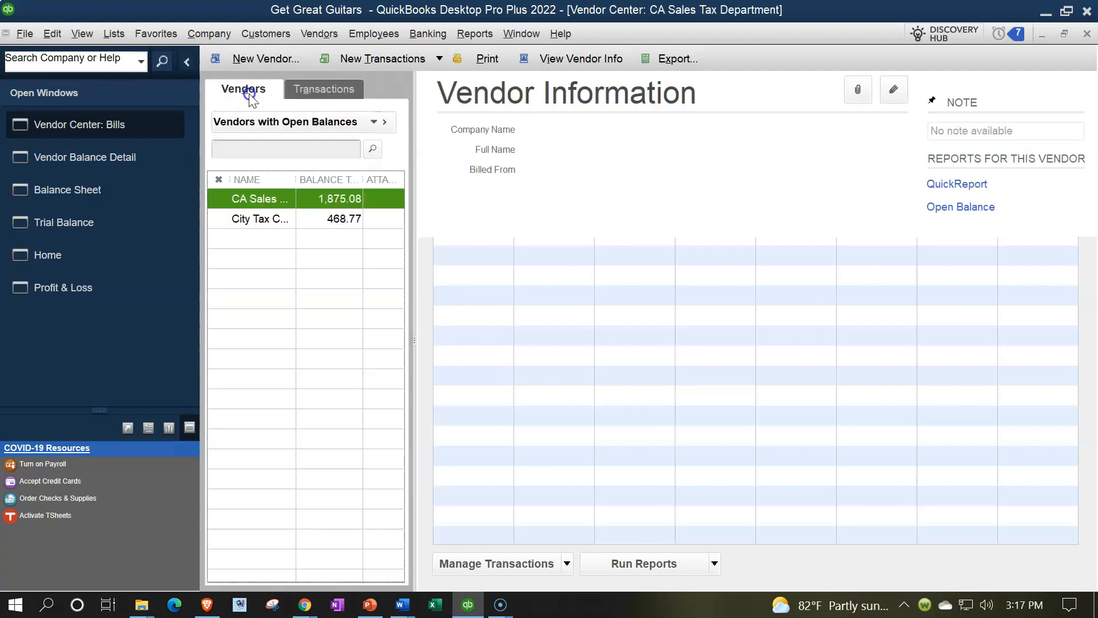
{"action": "left_click", "coordinate": [326, 120]}
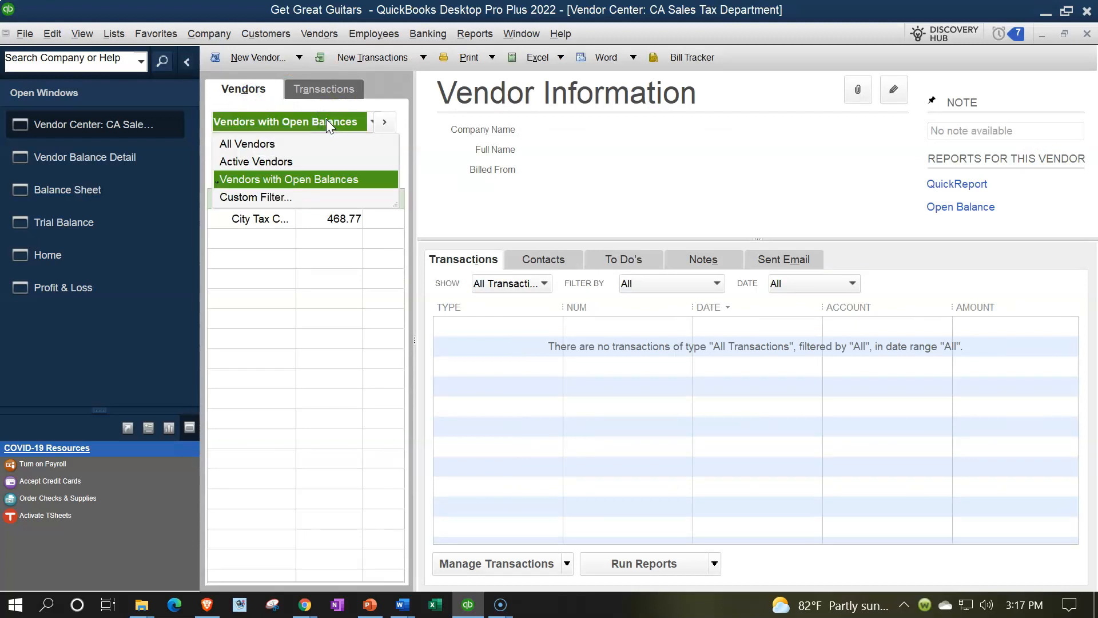
{"action": "left_click", "coordinate": [259, 143]}
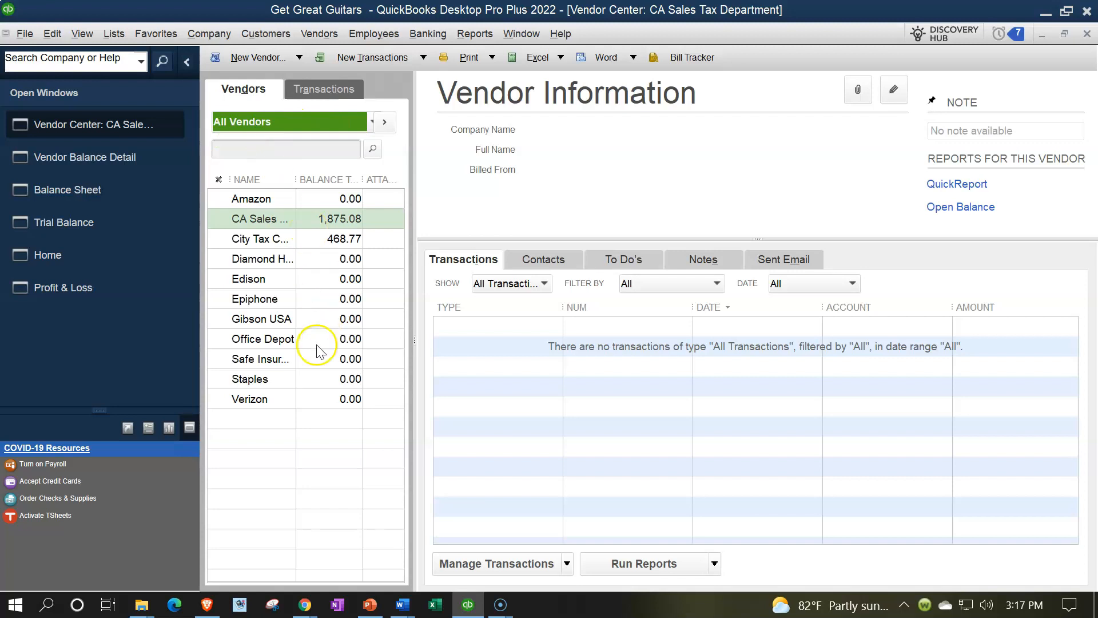
{"action": "left_click", "coordinate": [262, 297]}
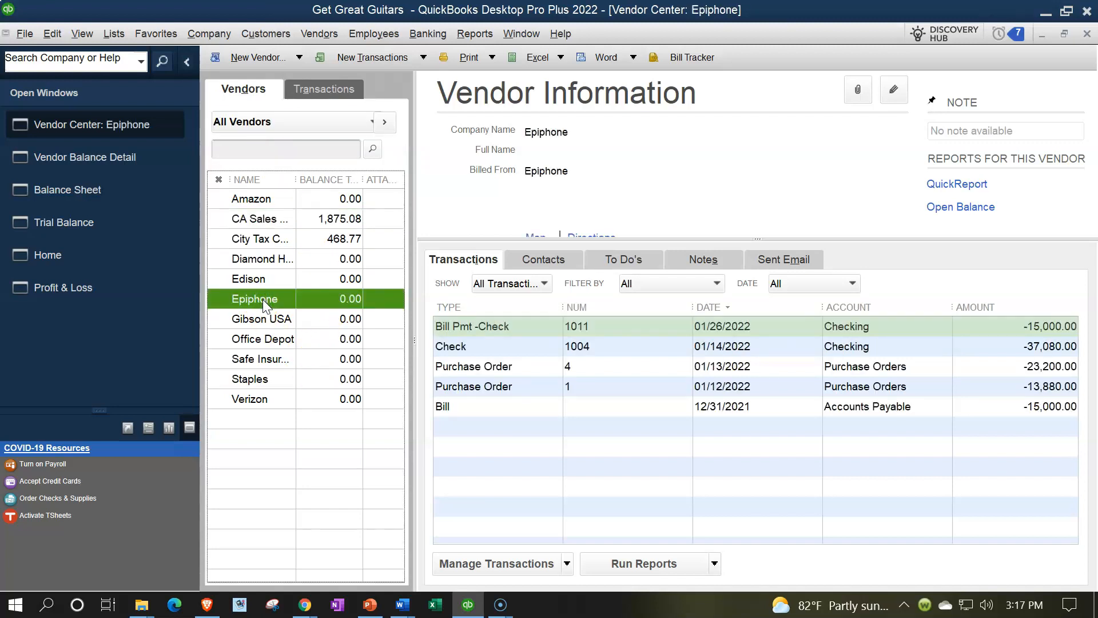
Restrict Epiphone's transaction list to Bills, keeping the All Bills filter
{"action": "left_click", "coordinate": [544, 284]}
{"action": "left_click", "coordinate": [715, 284]}
{"action": "left_click", "coordinate": [715, 284]}
{"action": "left_click", "coordinate": [544, 284]}
{"action": "left_click", "coordinate": [511, 409]}
{"action": "left_click", "coordinate": [504, 427]}
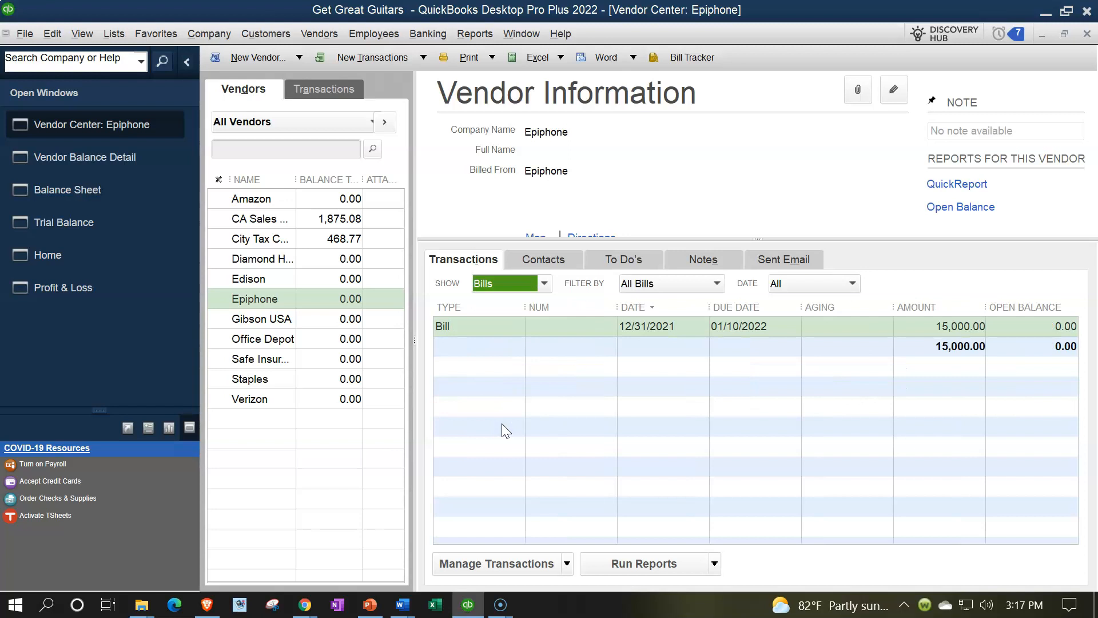
Return to the Trial Balance and review the account balances from Checking down to the totals
{"action": "left_click", "coordinate": [106, 224]}
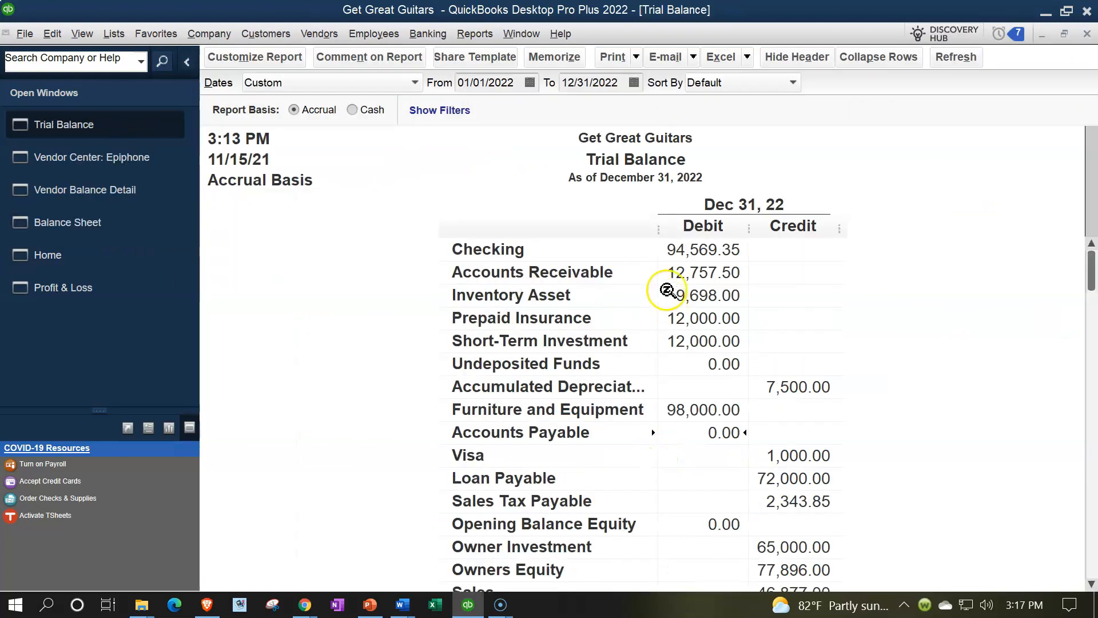
{"action": "left_click", "coordinate": [684, 252]}
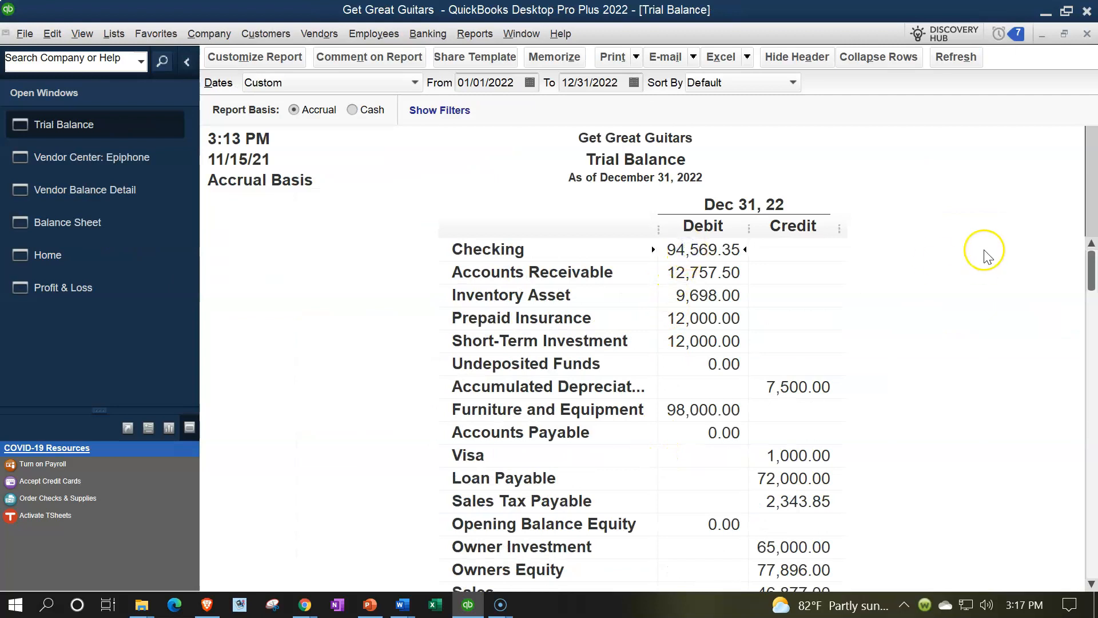
{"action": "key", "text": "Down"}
{"action": "key", "text": "Down"}
{"action": "key", "text": "Down"}
{"action": "key", "text": "Down"}
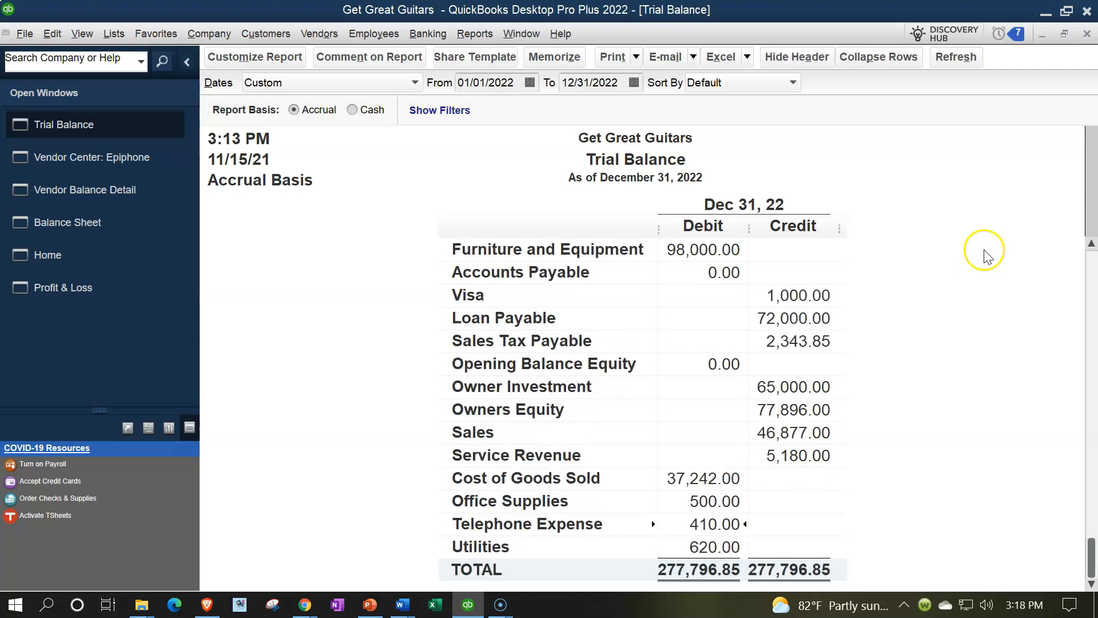